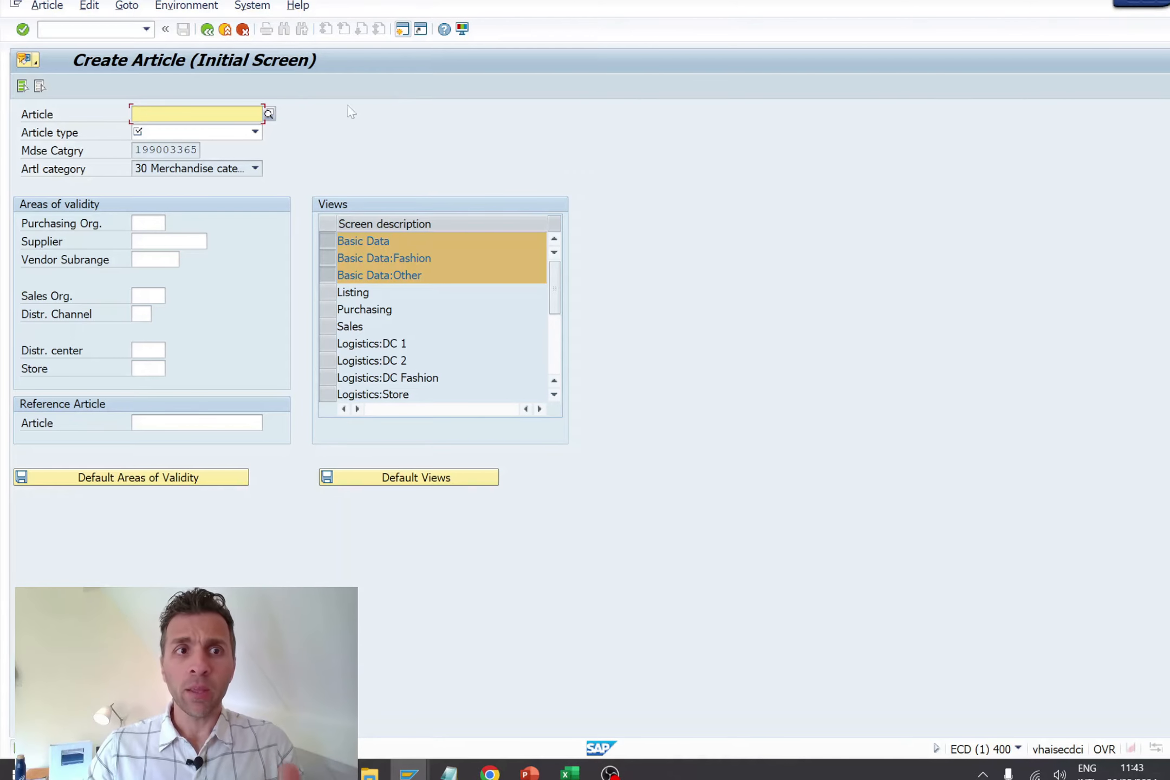
# Set the article type to HIBE Operating supplies and continue to the new reference article's basic data.
pyautogui.click(242, 135)
pyautogui.scroll(-5, 242, 136)
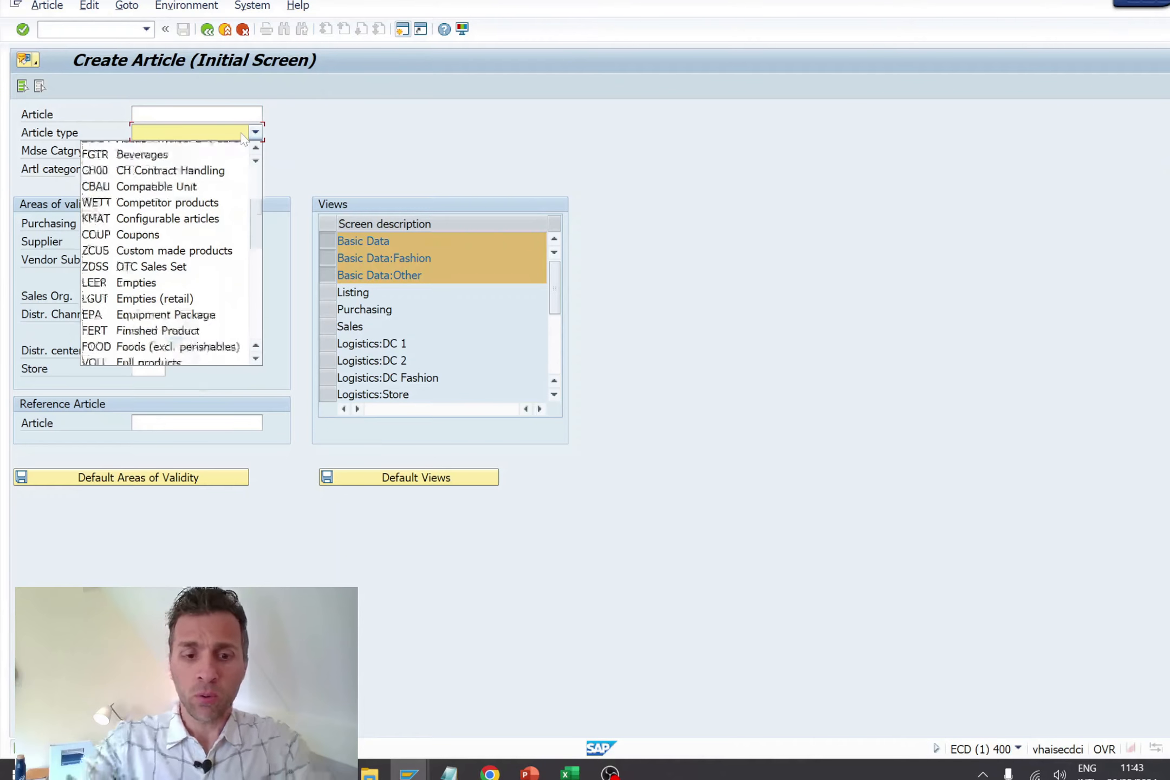
pyautogui.press('Return')
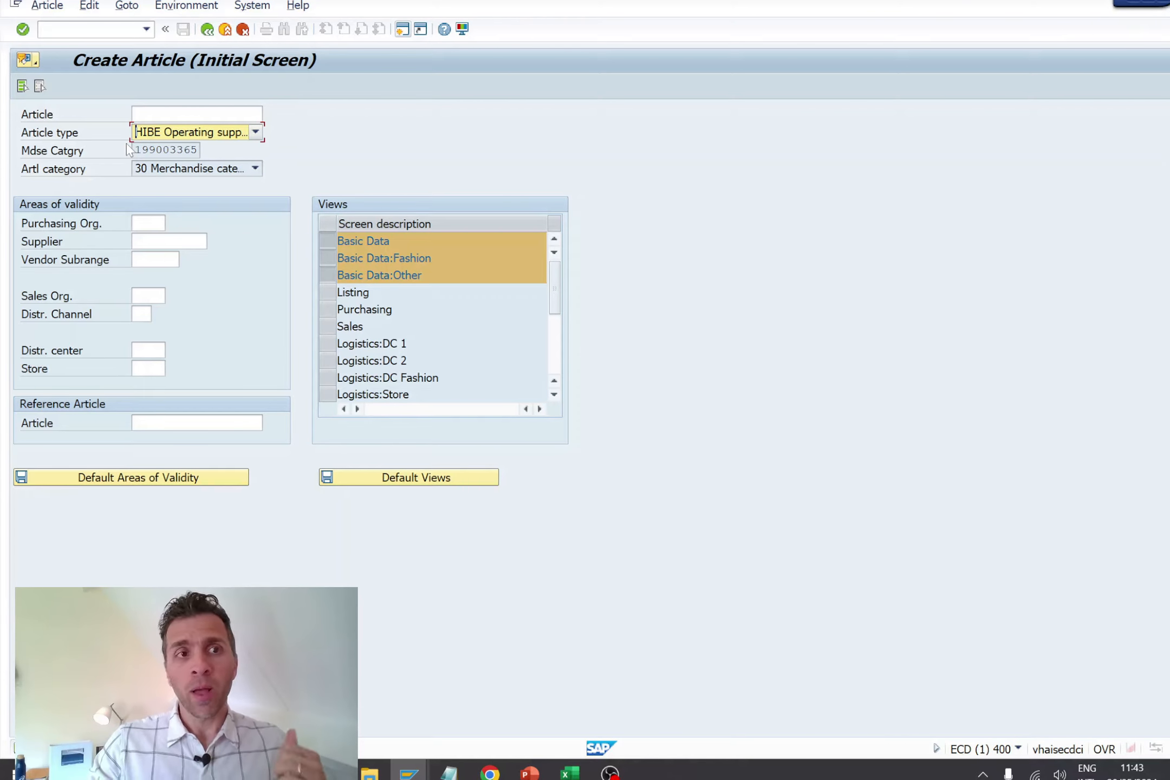
pyautogui.click(197, 172)
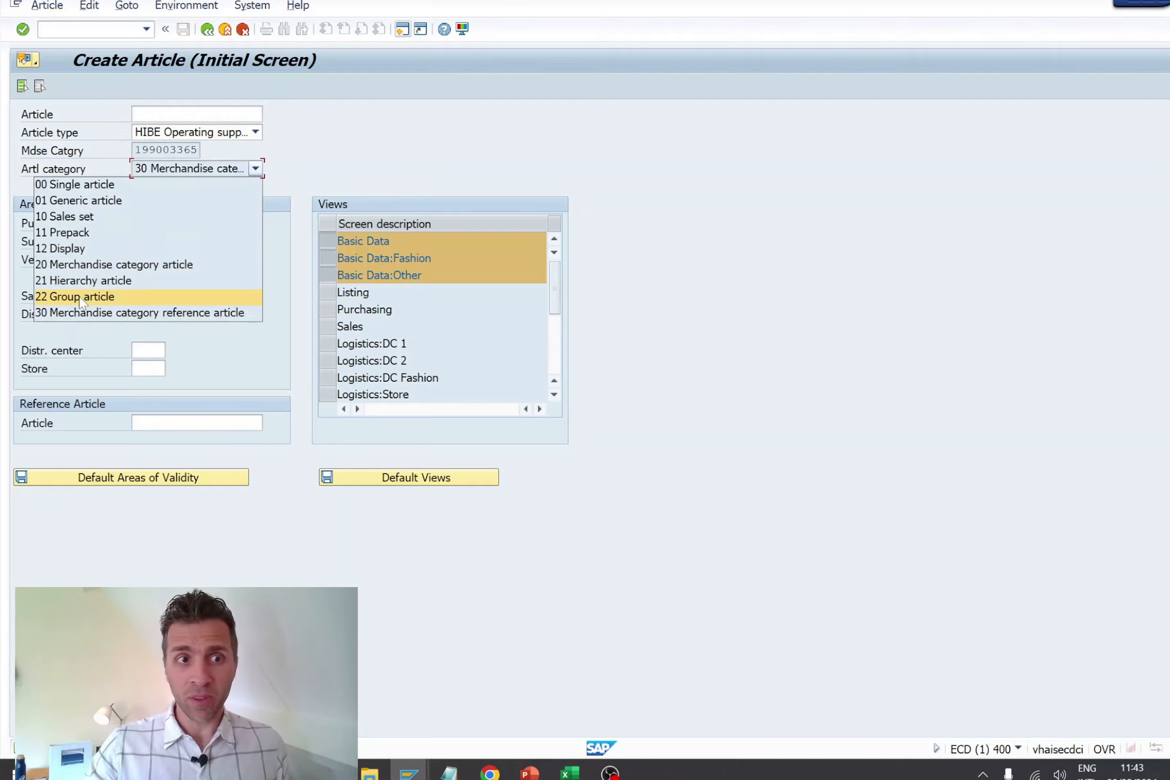
pyautogui.click(454, 147)
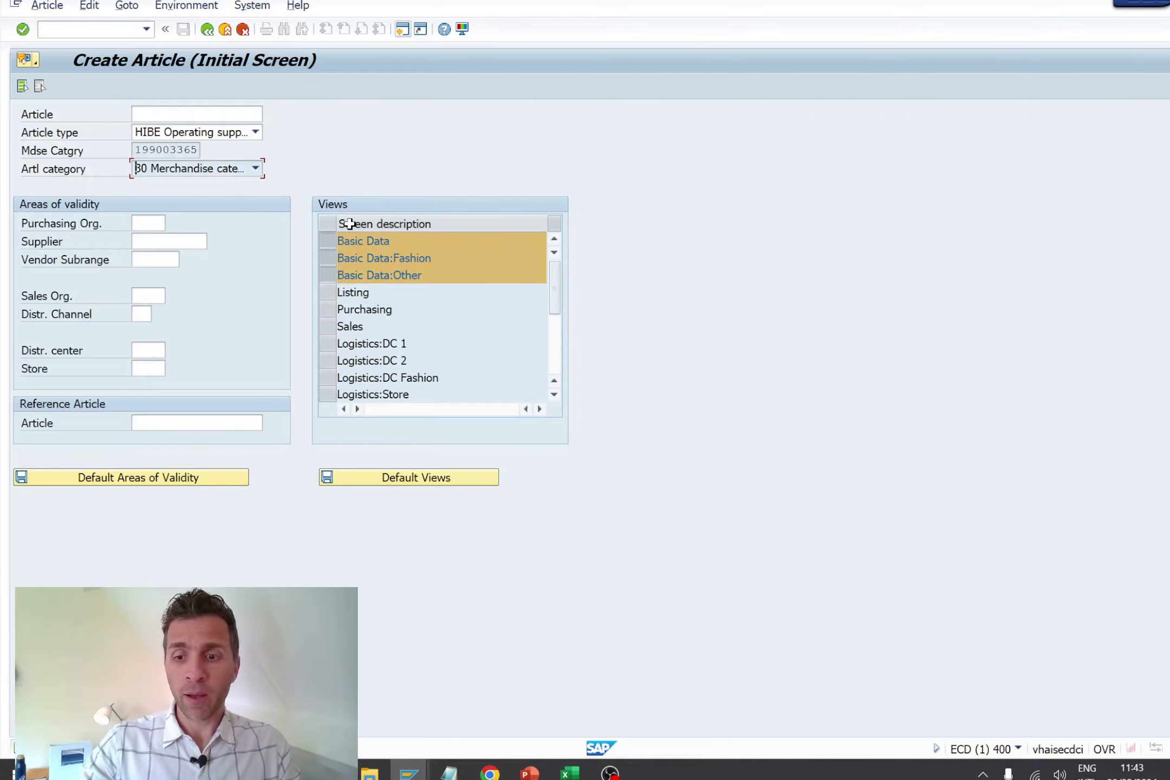
pyautogui.press('Return')
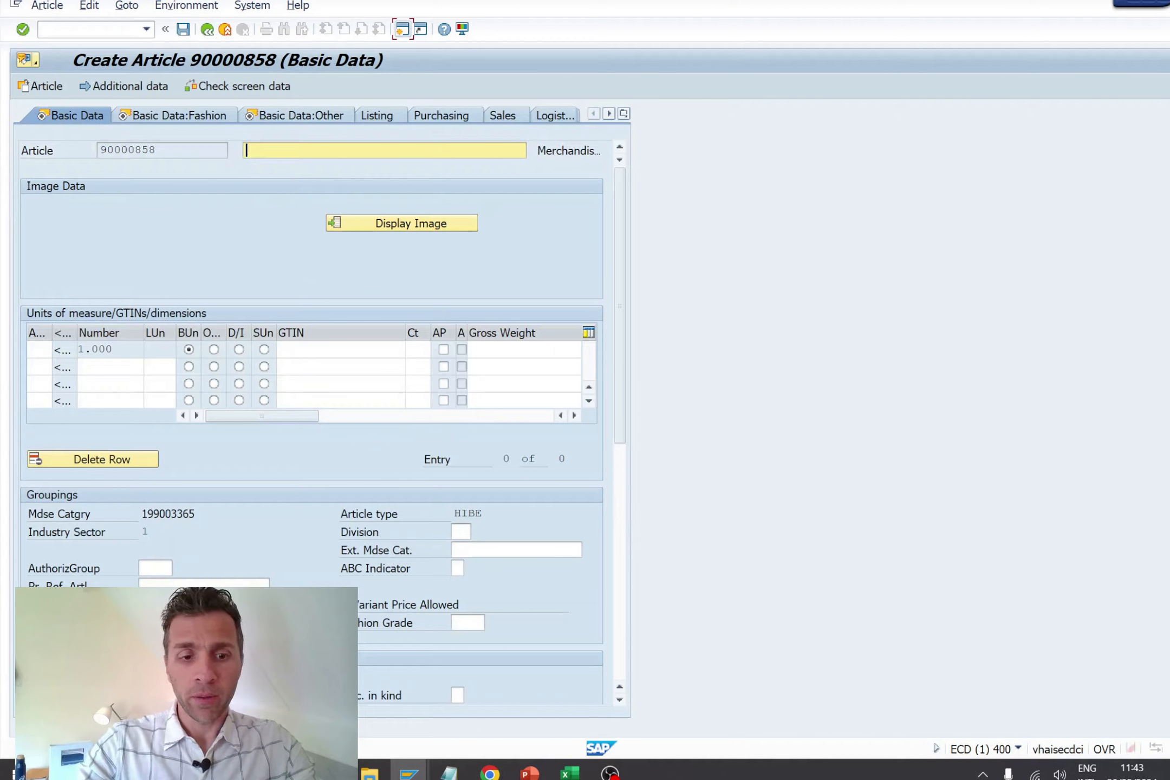
# Enter the article description "Artigo referência Hibe" and set the base unit of measure to EA.
pyautogui.write('Ar')
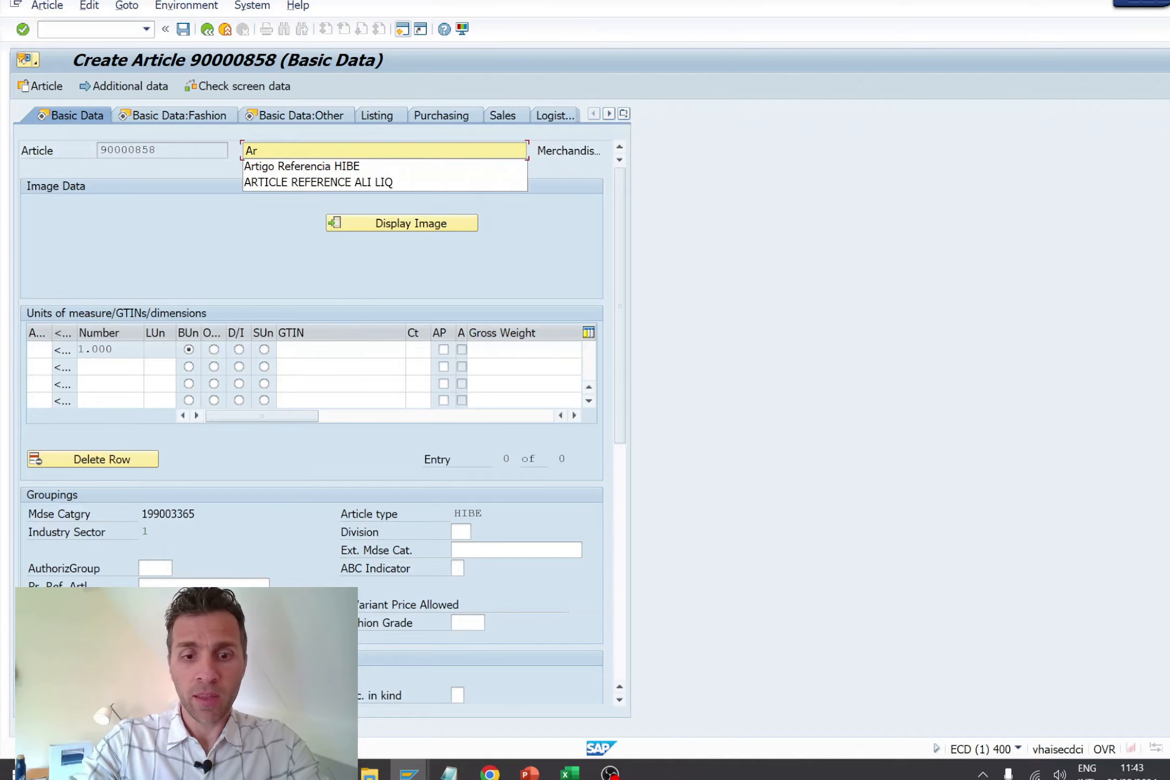
pyautogui.write('tigo refe')
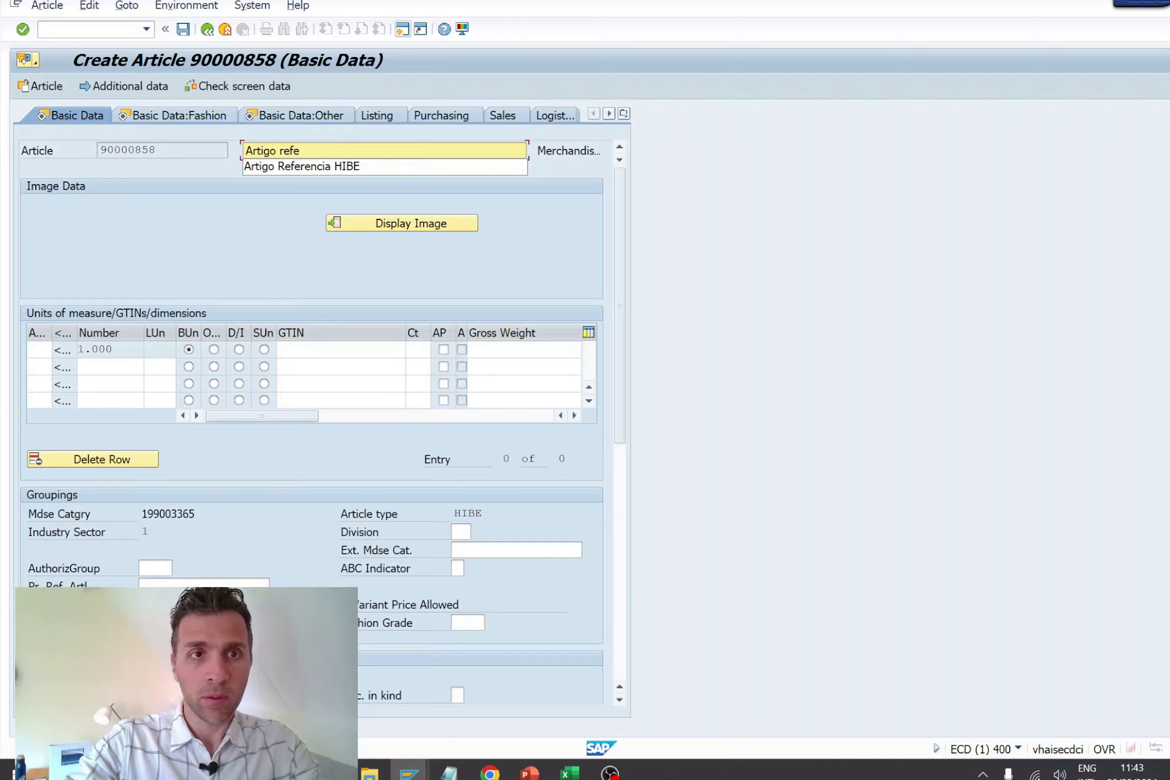
pyautogui.write('rên')
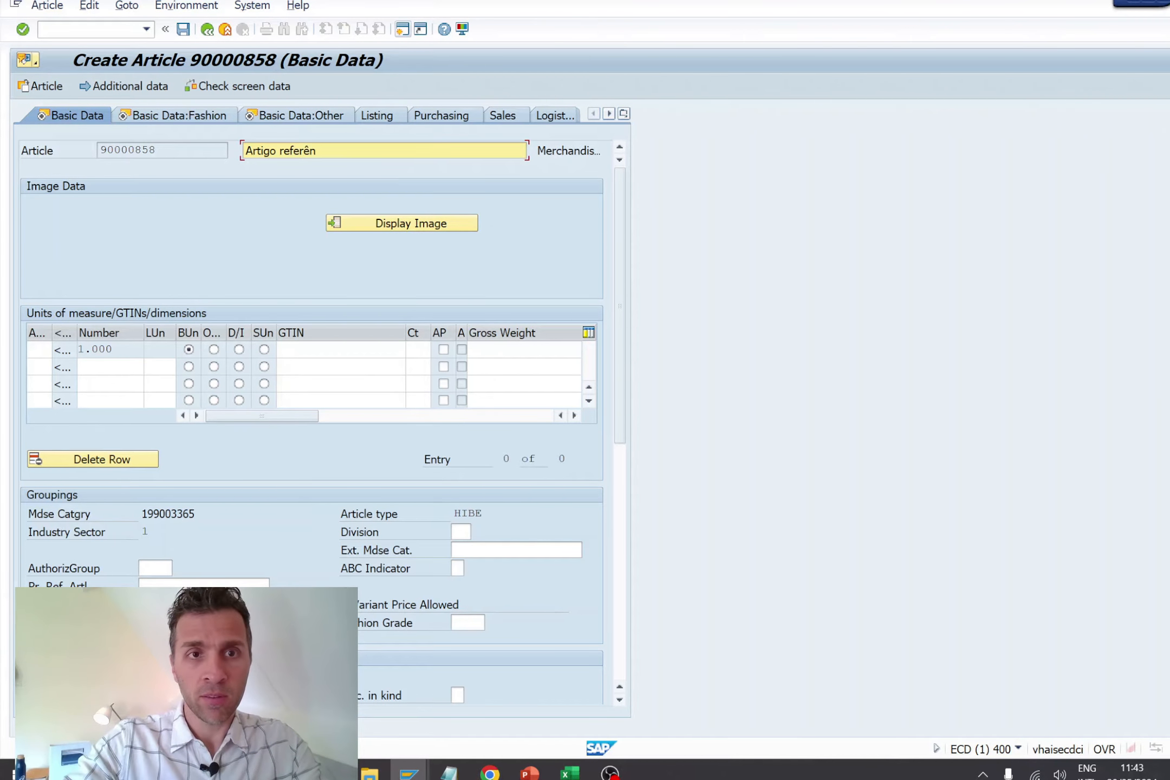
pyautogui.write('cia Hibe')
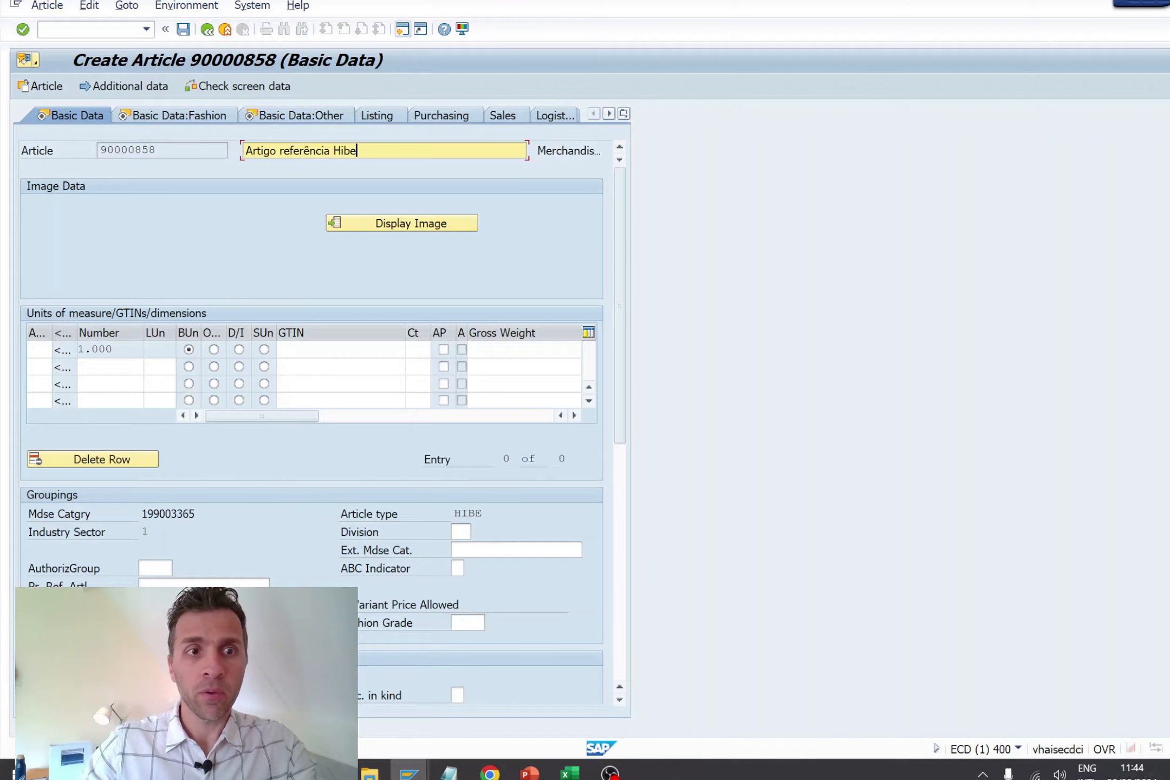
pyautogui.press('Tab')
pyautogui.press('Tab')
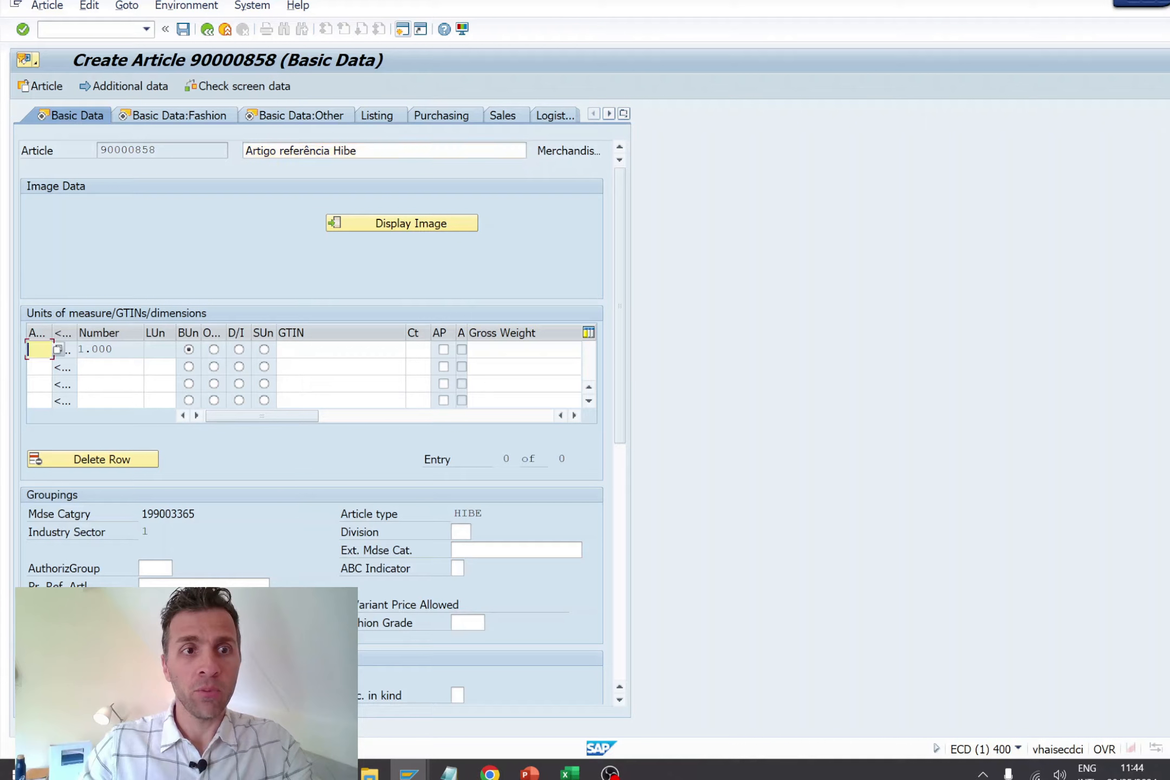
pyautogui.write('EA')
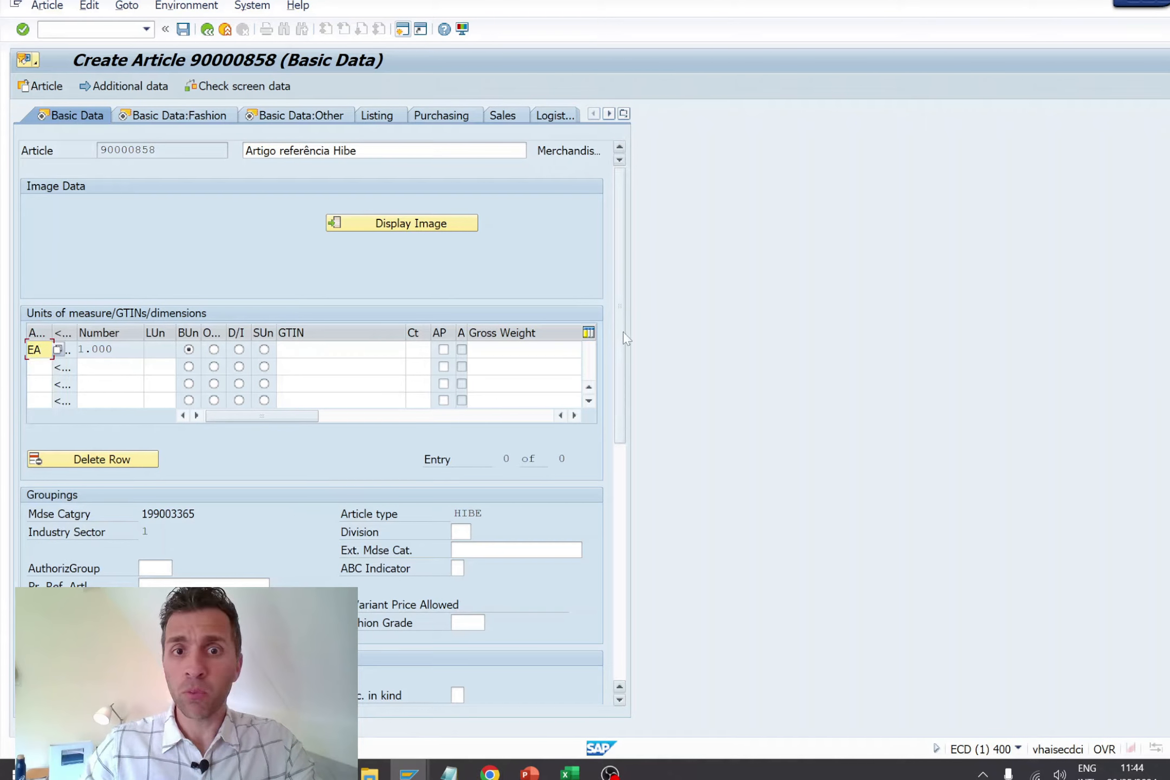
# Set the article's tax class to 1 and its loading group to Z001 in the basic data.
pyautogui.scroll(-1, 622, 332)
pyautogui.scroll(-5, 620, 412)
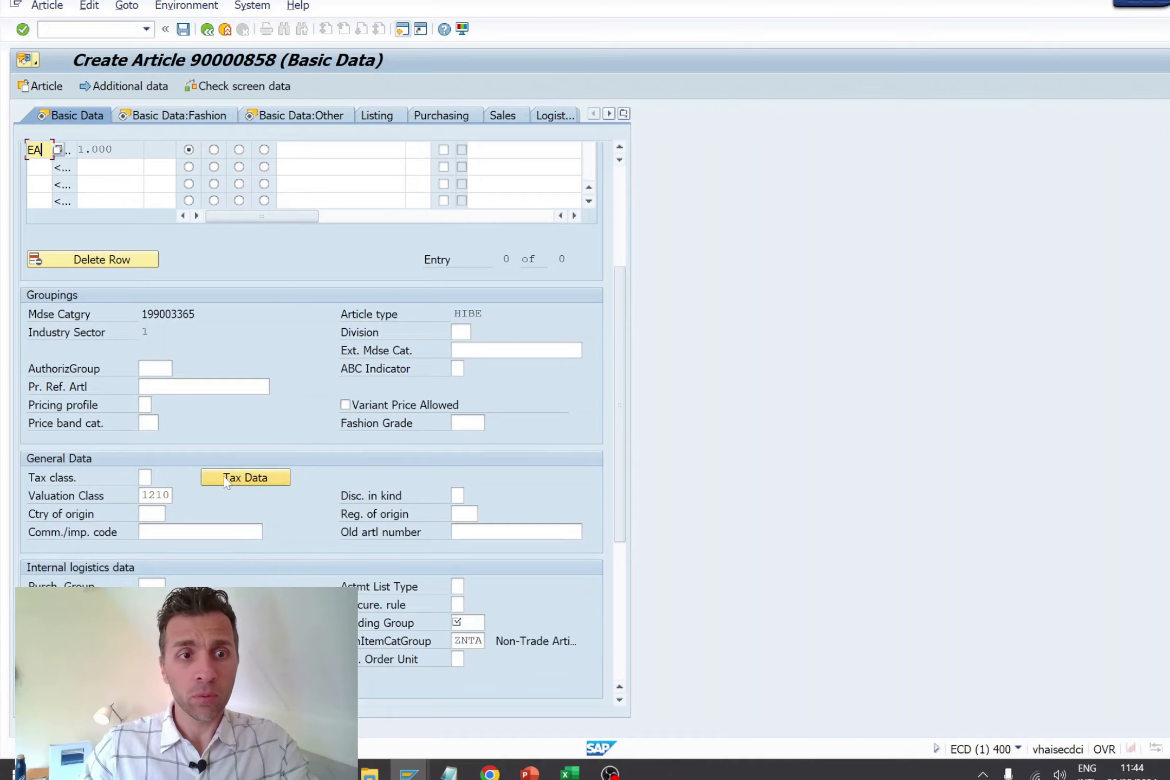
pyautogui.click(152, 478)
pyautogui.write('1')
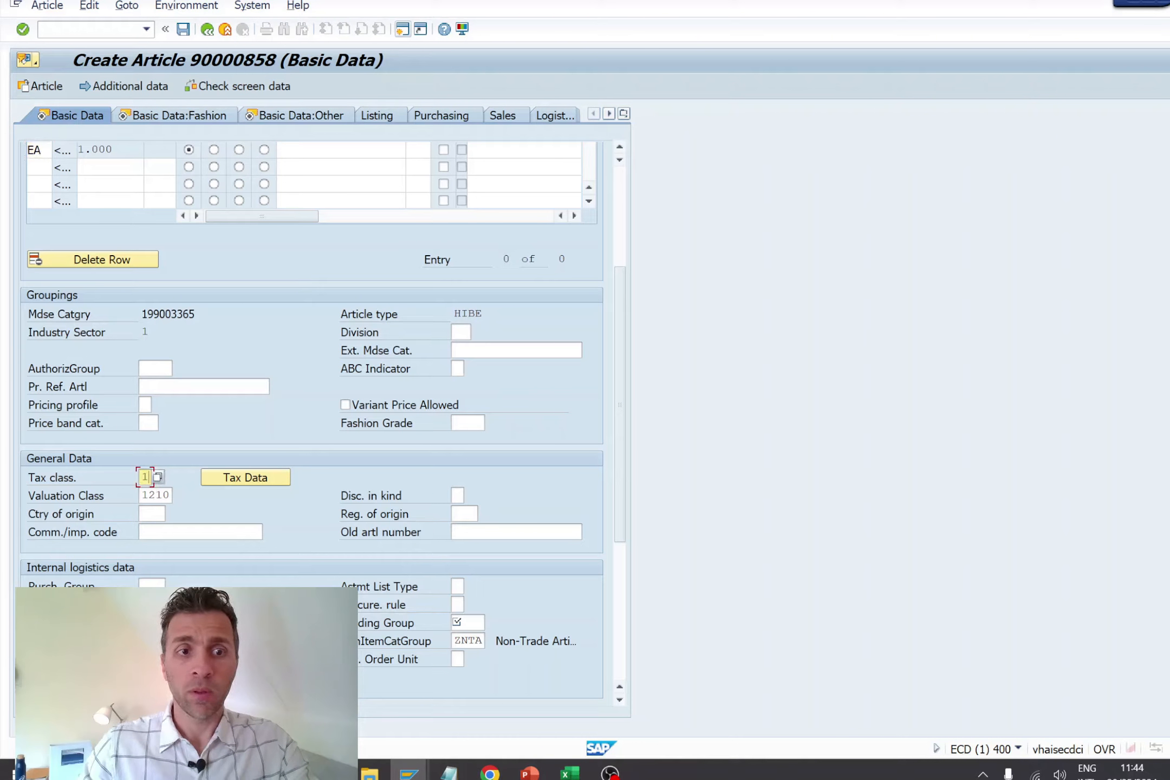
pyautogui.press('Return')
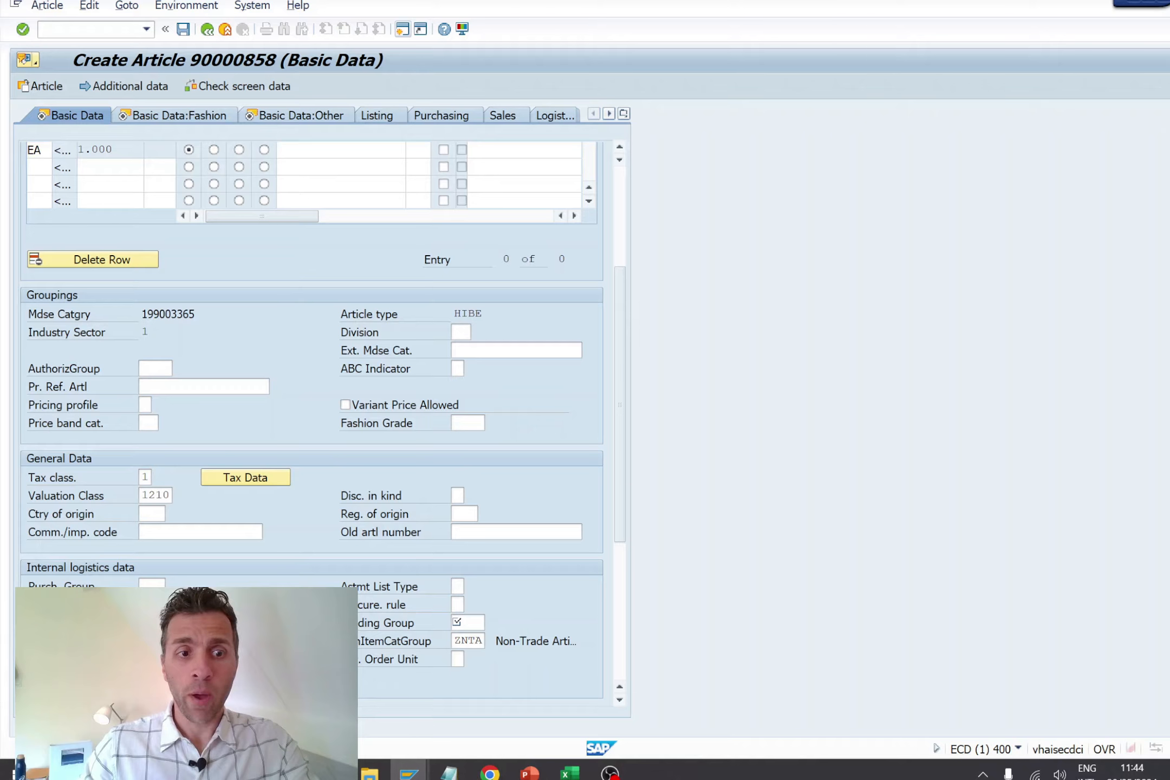
pyautogui.click(456, 623)
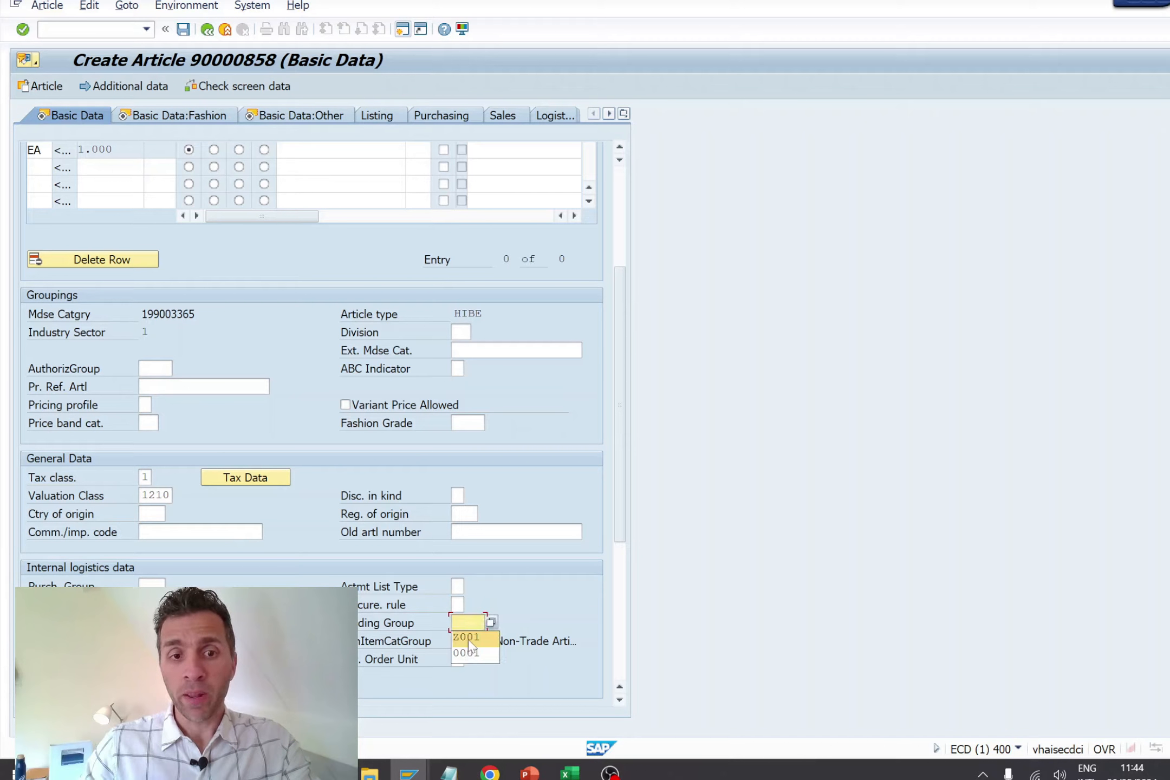
pyautogui.click(467, 638)
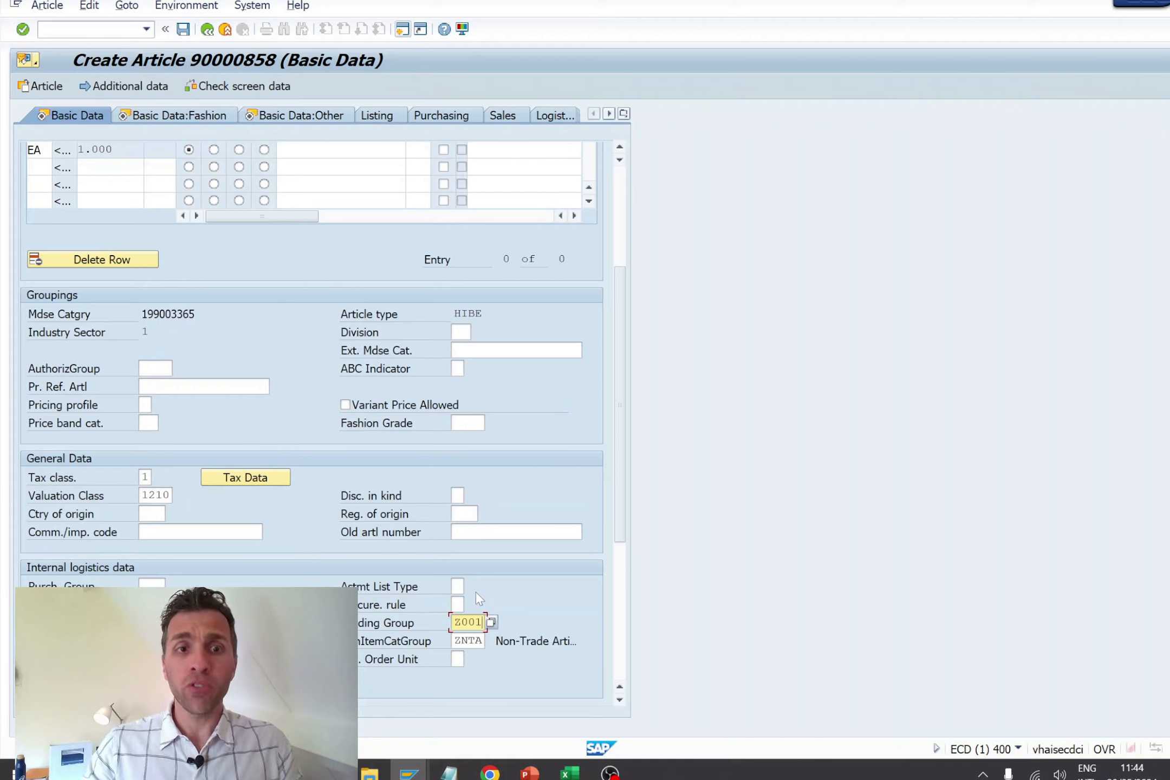
# Set the X-plant and X-DChain statuses to 03, both valid from 28.05.2024.
pyautogui.moveTo(622, 332); pyautogui.dragTo(617, 433)
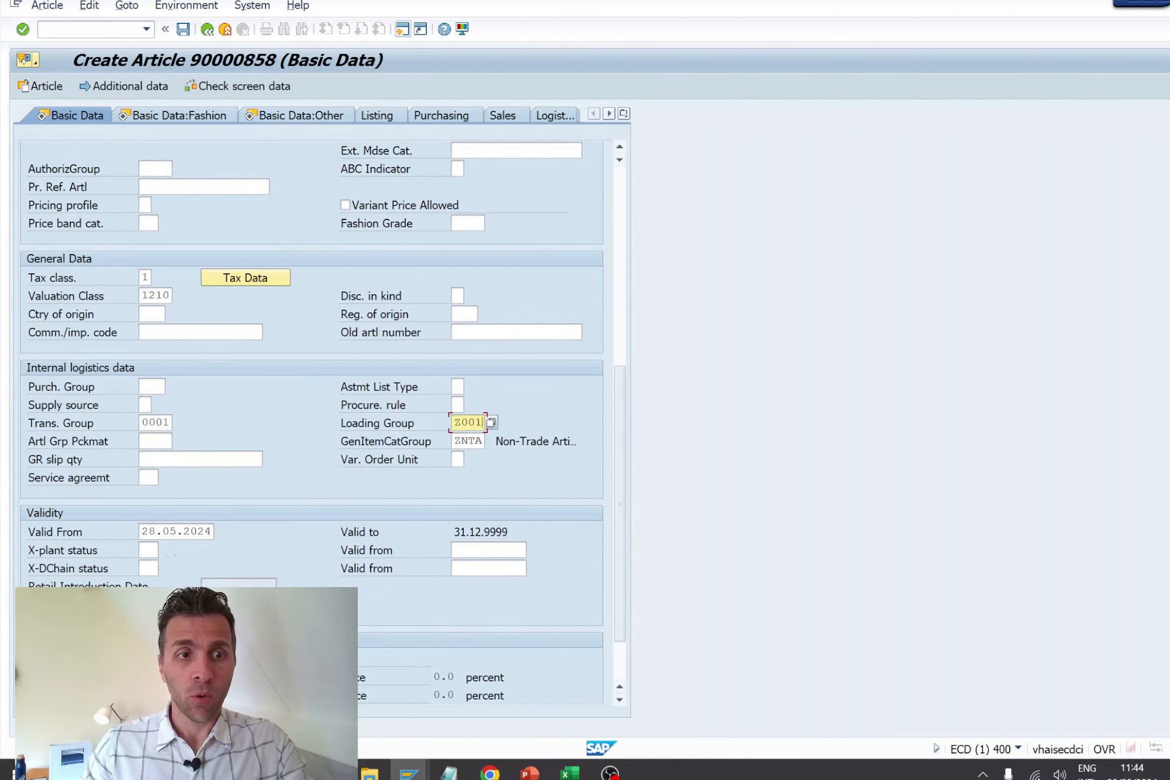
pyautogui.click(149, 549)
pyautogui.click(153, 564)
pyautogui.click(152, 567)
pyautogui.click(154, 582)
pyautogui.click(470, 551)
pyautogui.press('space')
pyautogui.click(470, 566)
pyautogui.click(470, 568)
pyautogui.press('space')
pyautogui.click(472, 583)
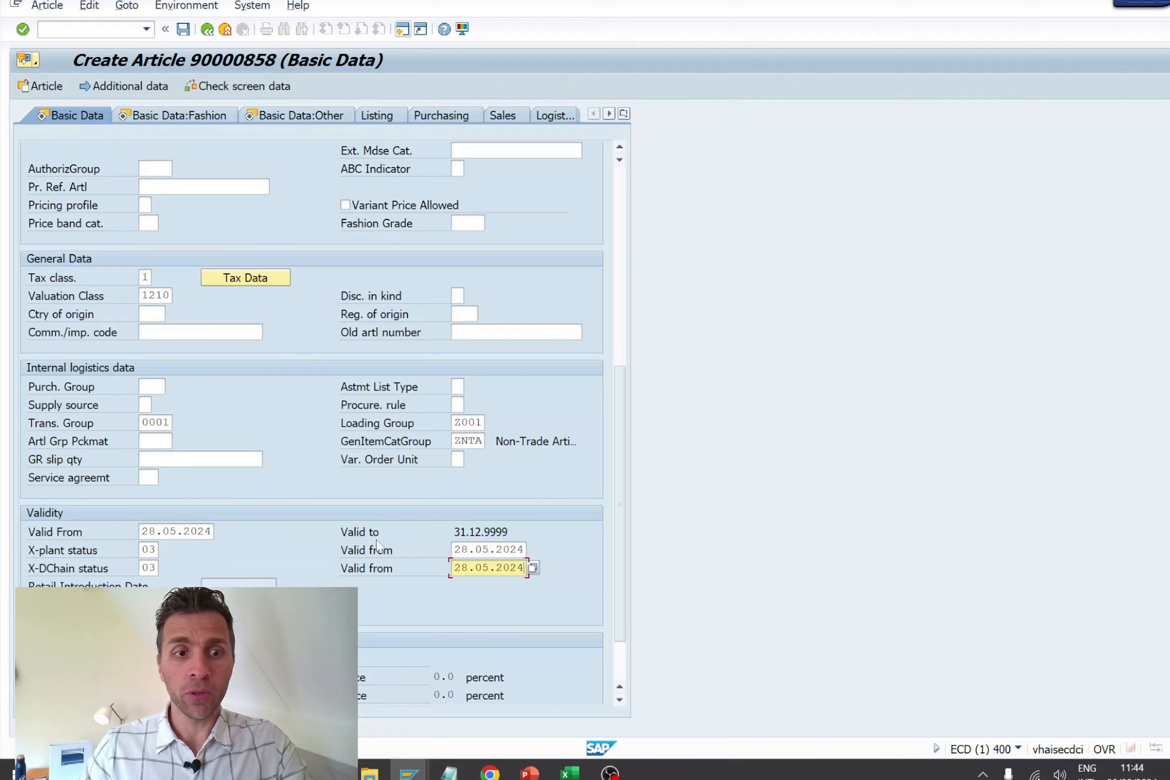
# Enter the trading code "refhibe" in the Basic Data:Other view of the article.
pyautogui.moveTo(621, 376); pyautogui.dragTo(619, 191)
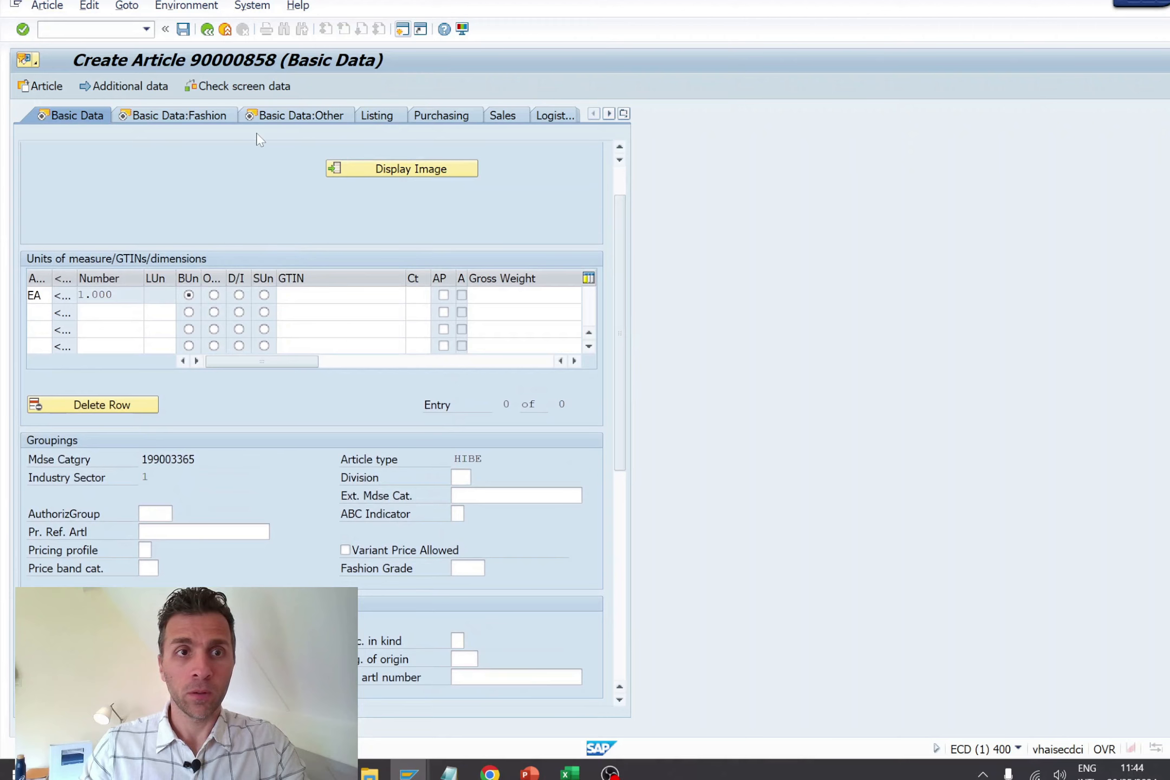
pyautogui.click(299, 115)
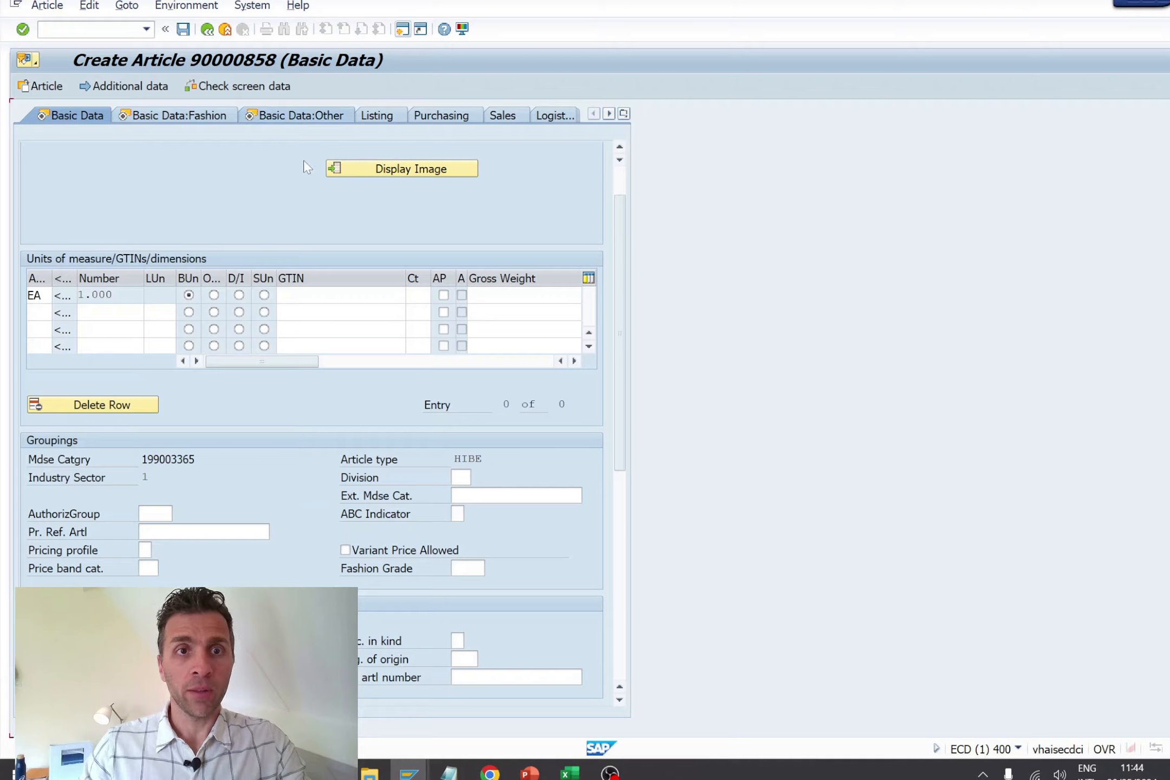
pyautogui.click(206, 223)
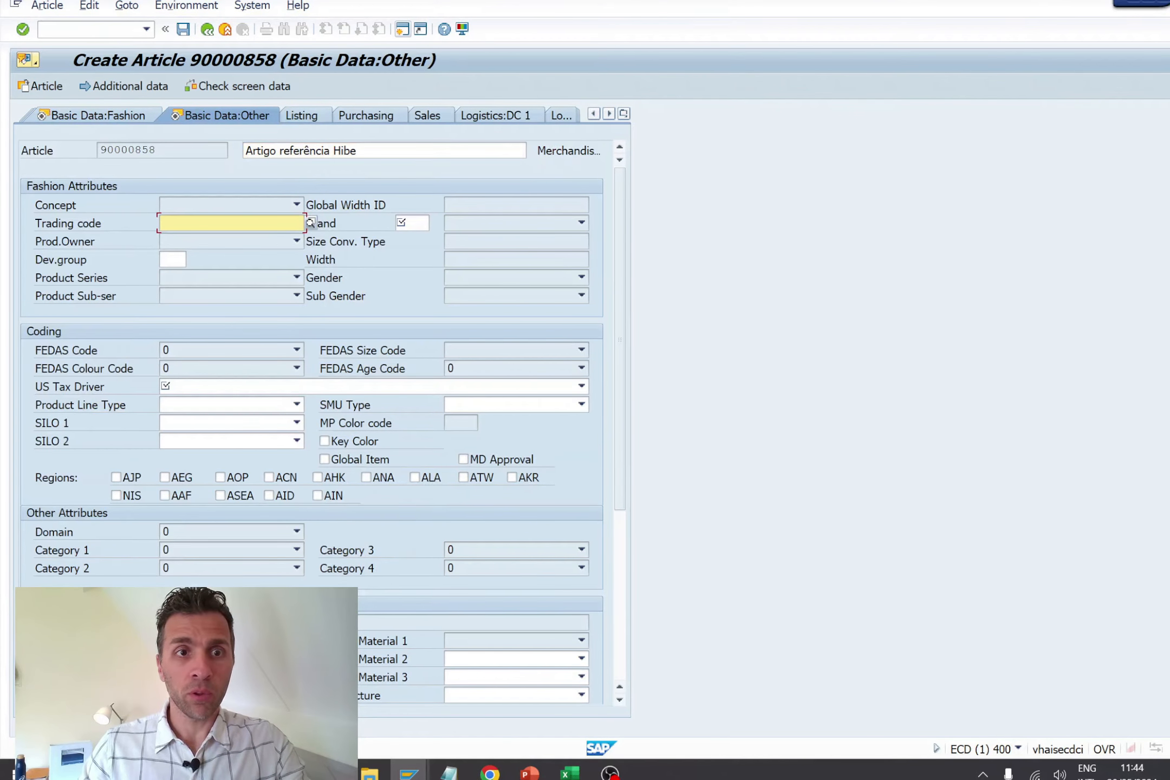
pyautogui.click(189, 238)
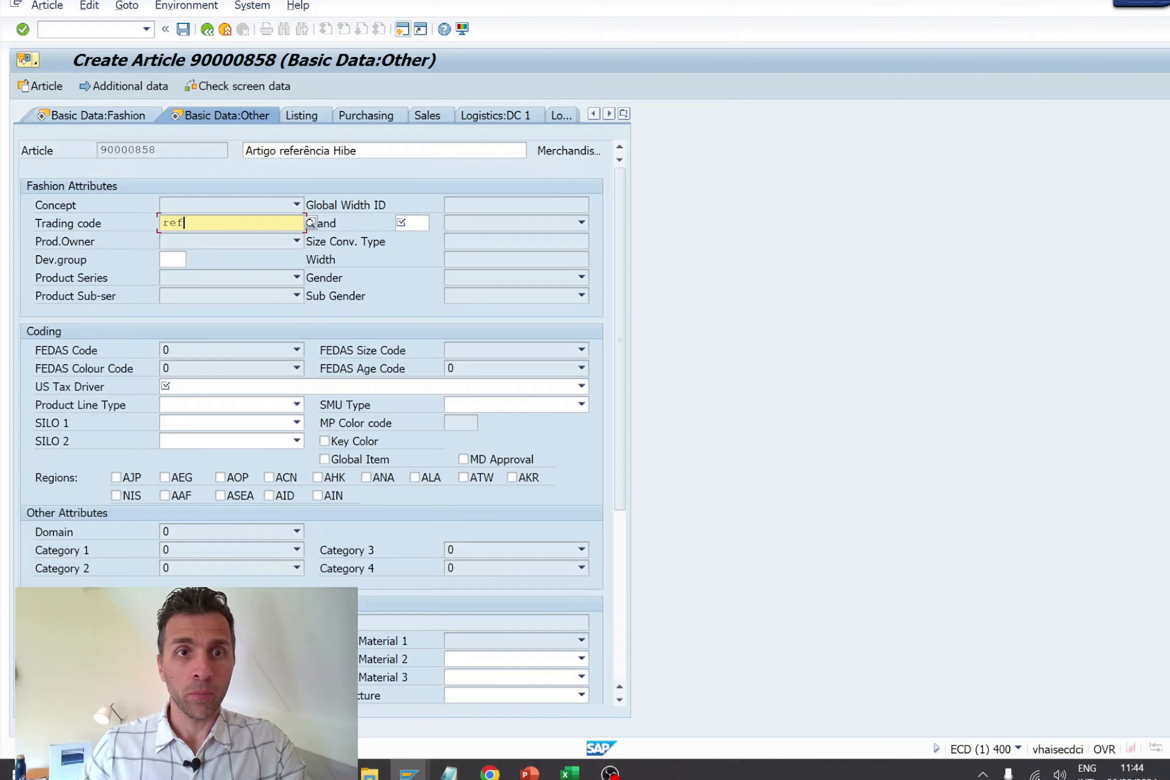
pyautogui.write('hibe')
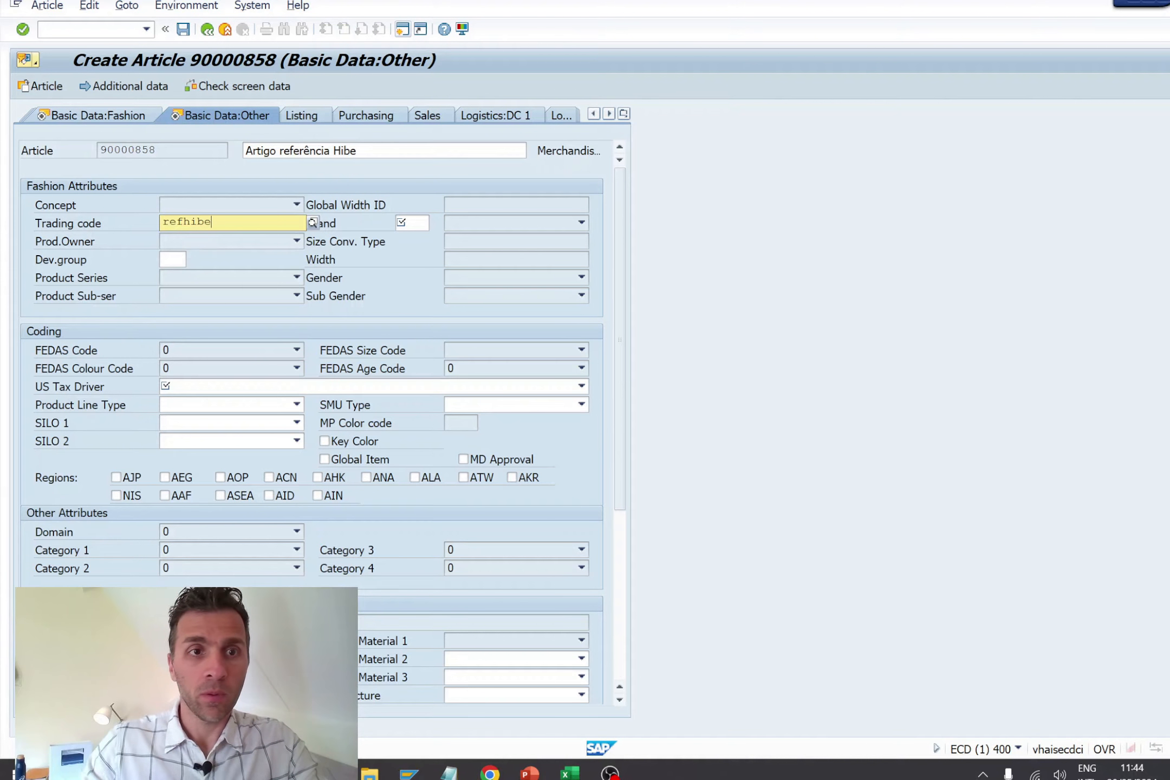
# Set the US Tax Driver to NRT0000 Not relevant for US input taxes and the brand to 001.
pyautogui.click(190, 386)
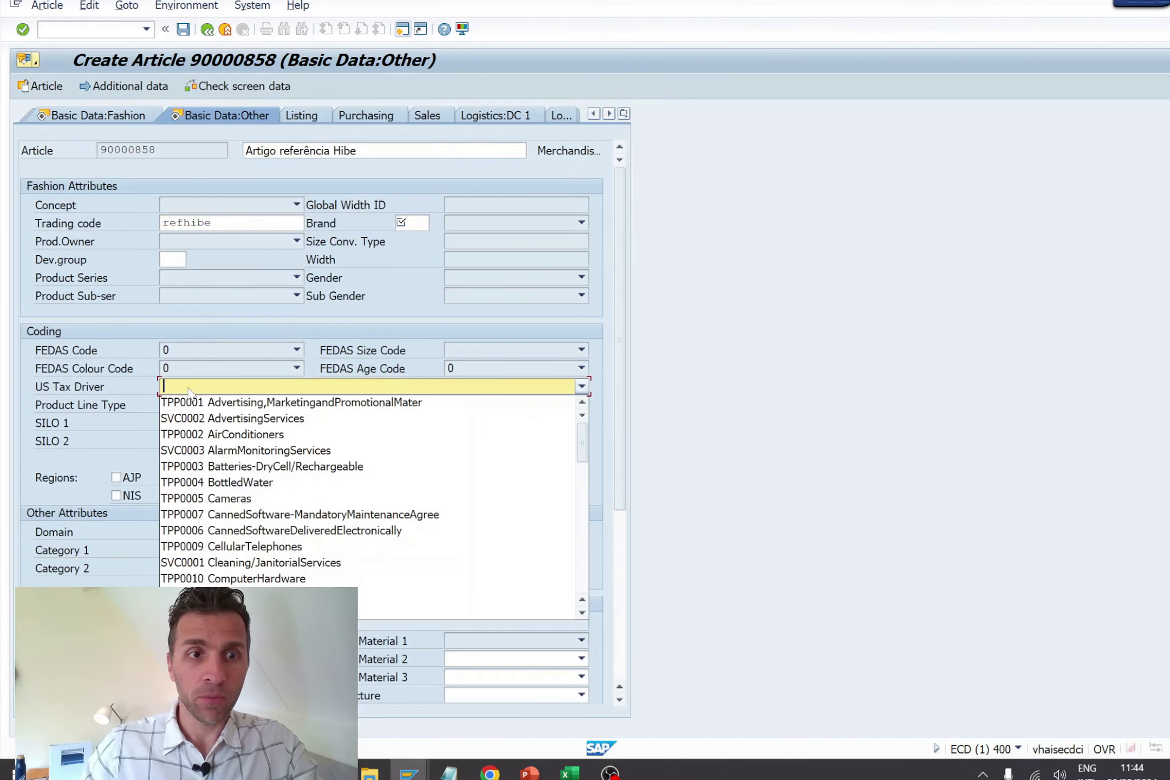
pyautogui.scroll(-8, 188, 387)
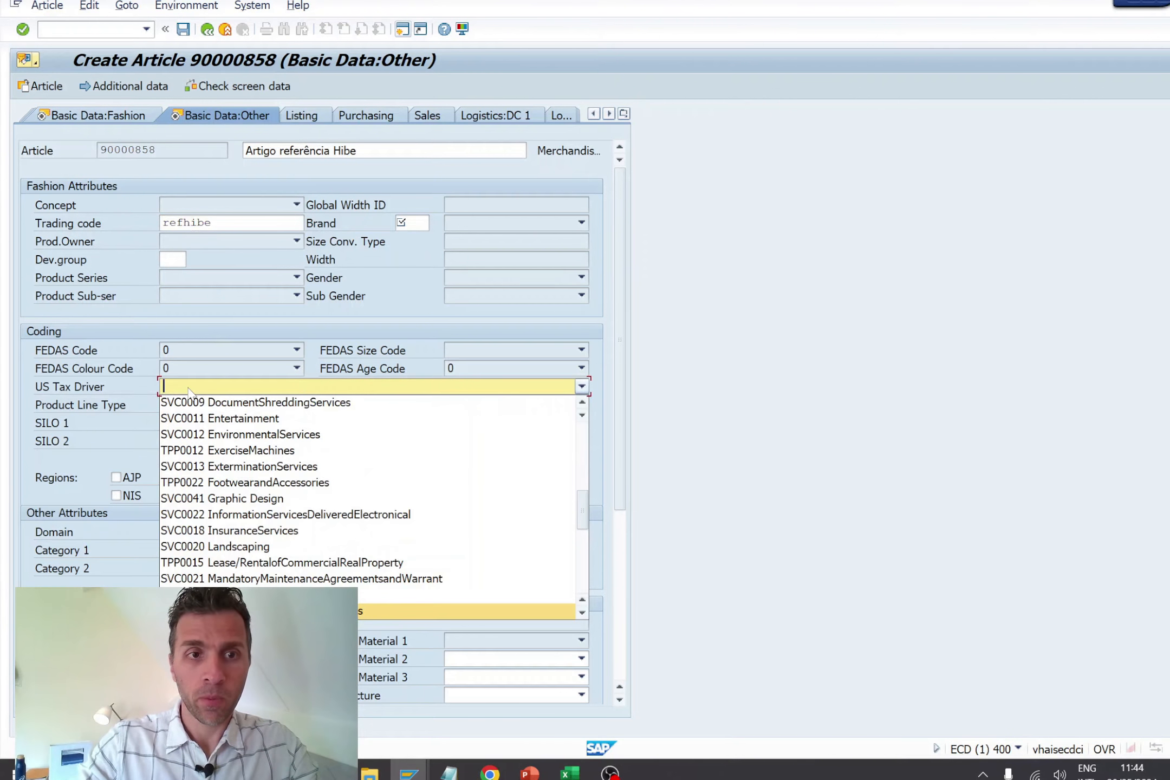
pyautogui.press('Return')
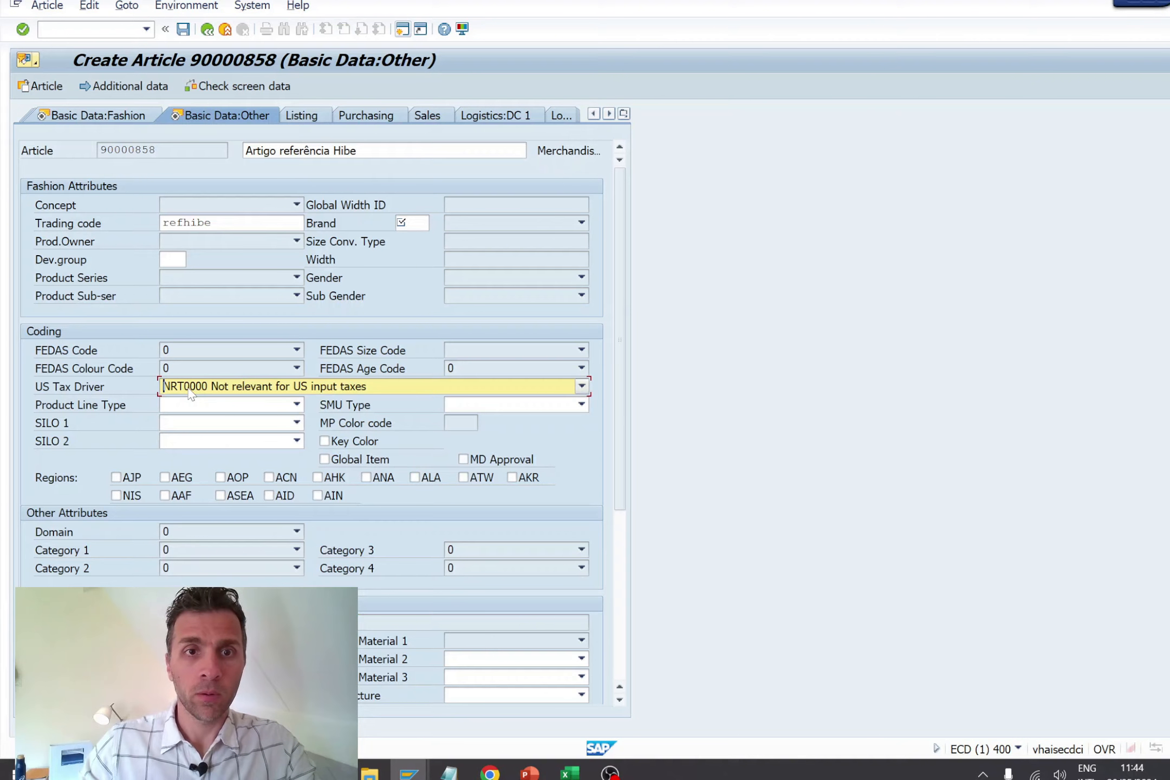
pyautogui.click(403, 222)
pyautogui.write('001')
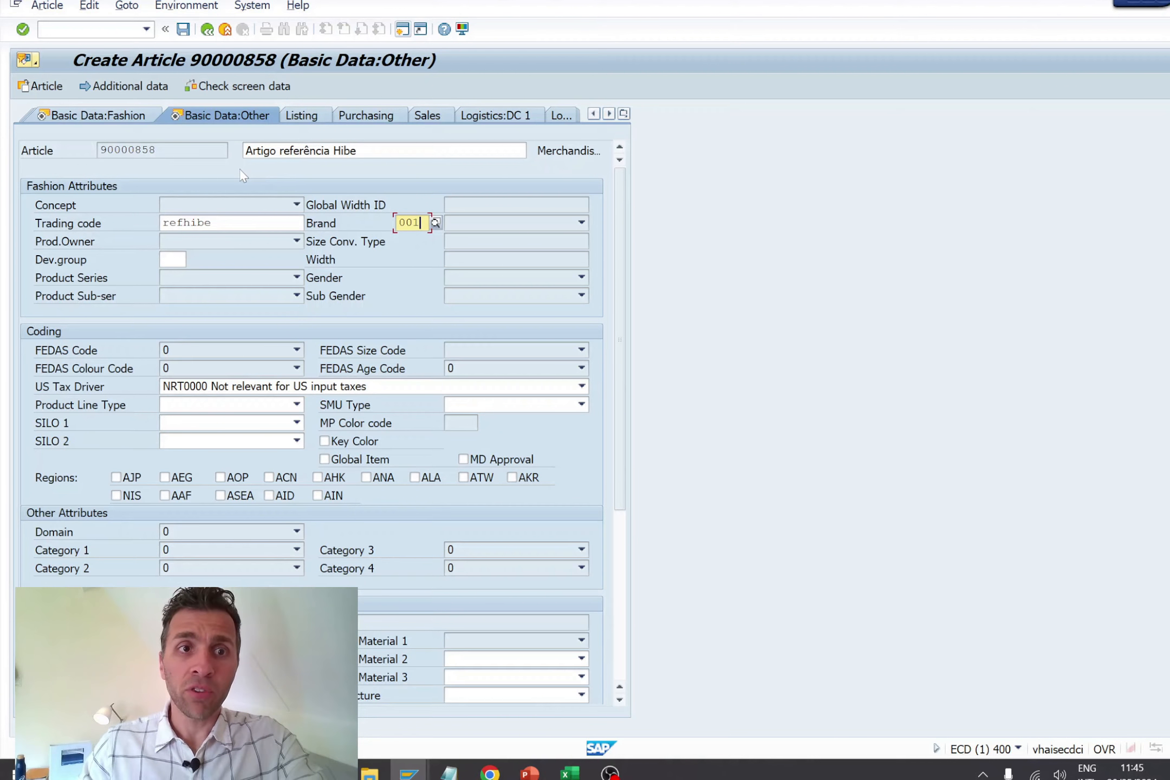
pyautogui.press('Return')
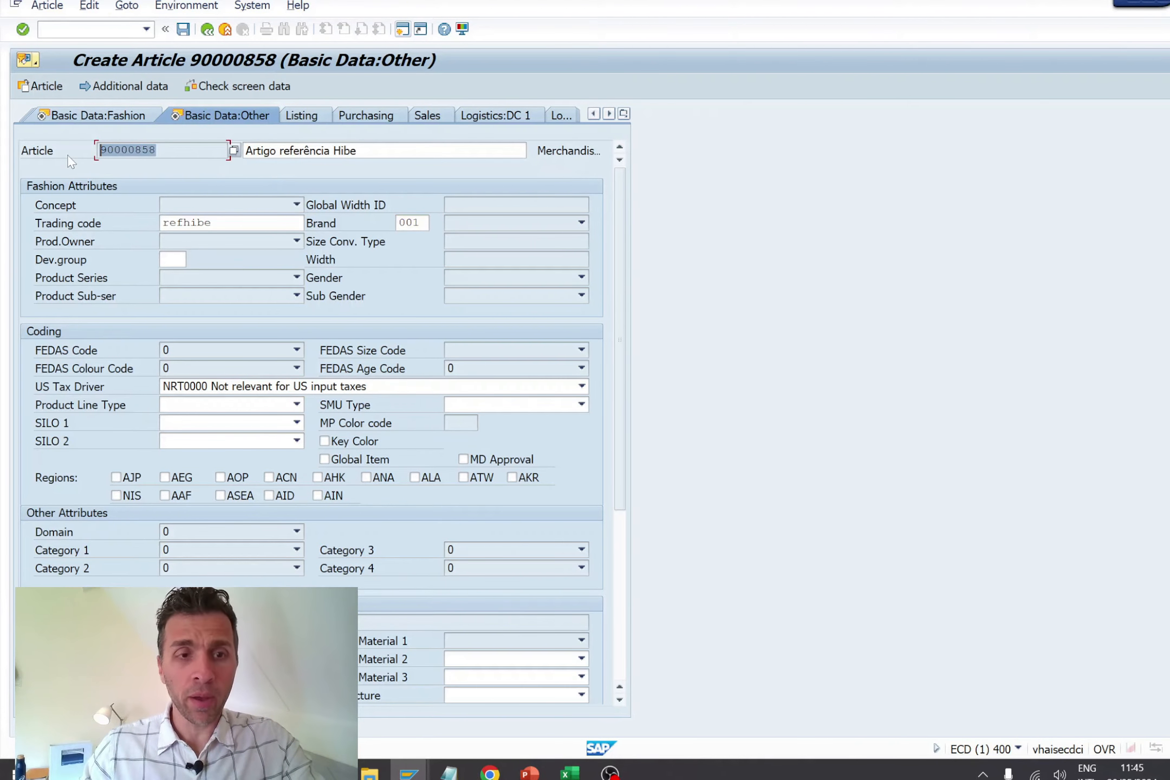
# Save the new reference article and open the basic data of merchandise category 199003365.
pyautogui.click(70, 155)
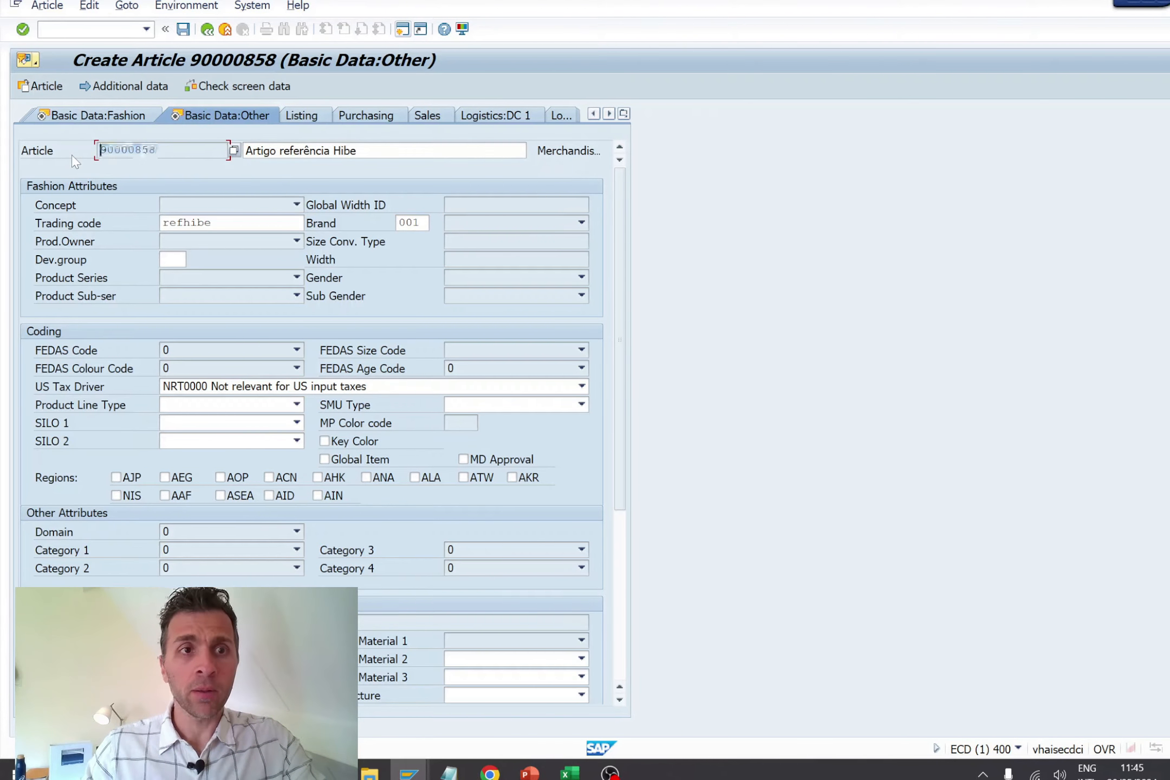
pyautogui.click(183, 30)
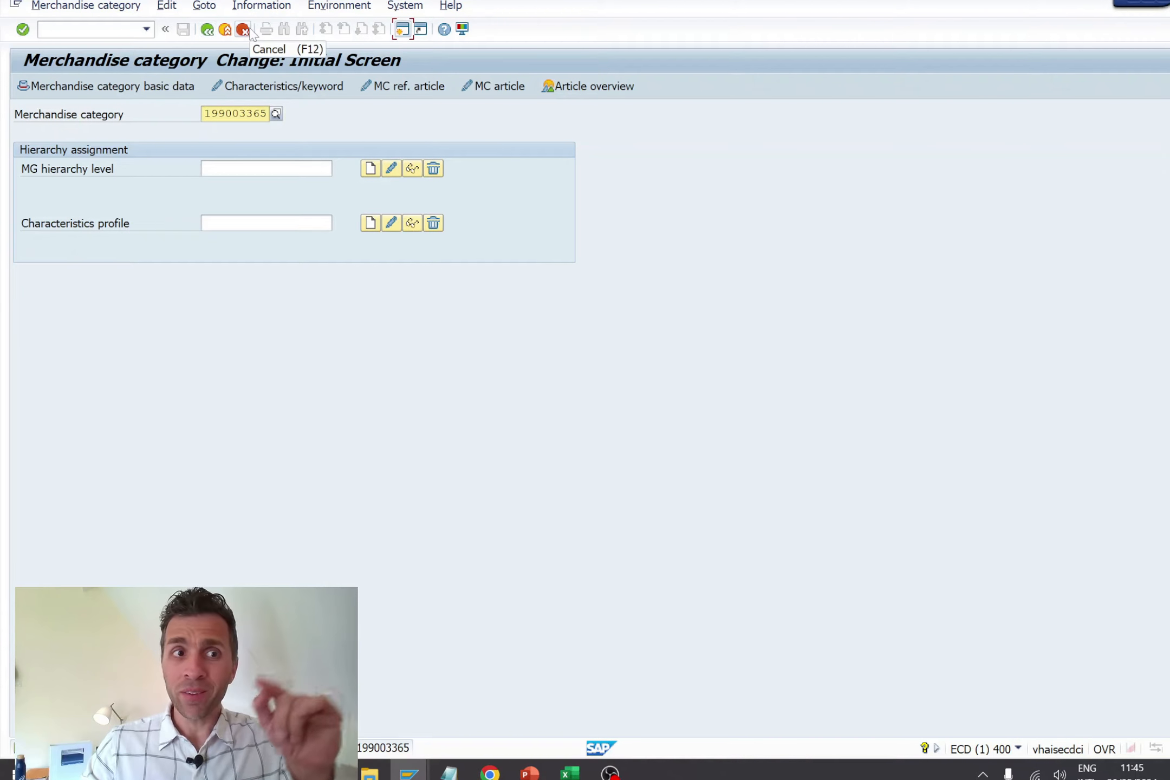
pyautogui.press('Return')
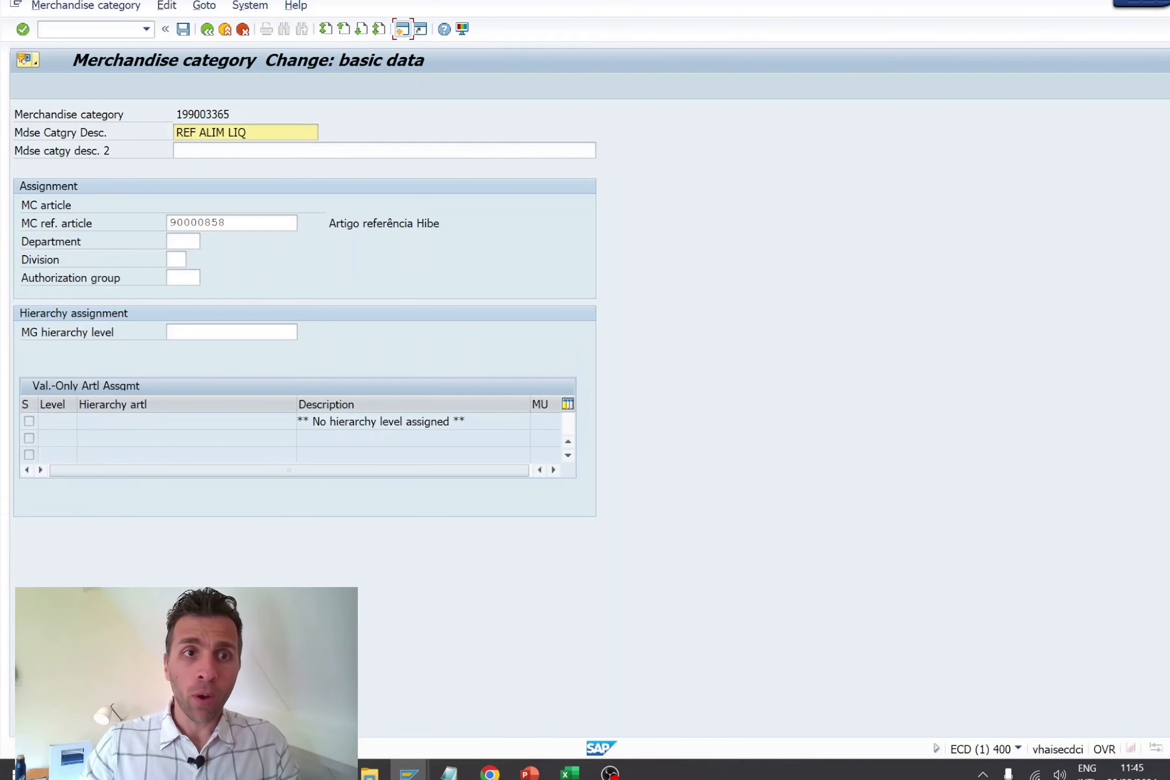
pyautogui.moveTo(176, 114); pyautogui.dragTo(231, 114)
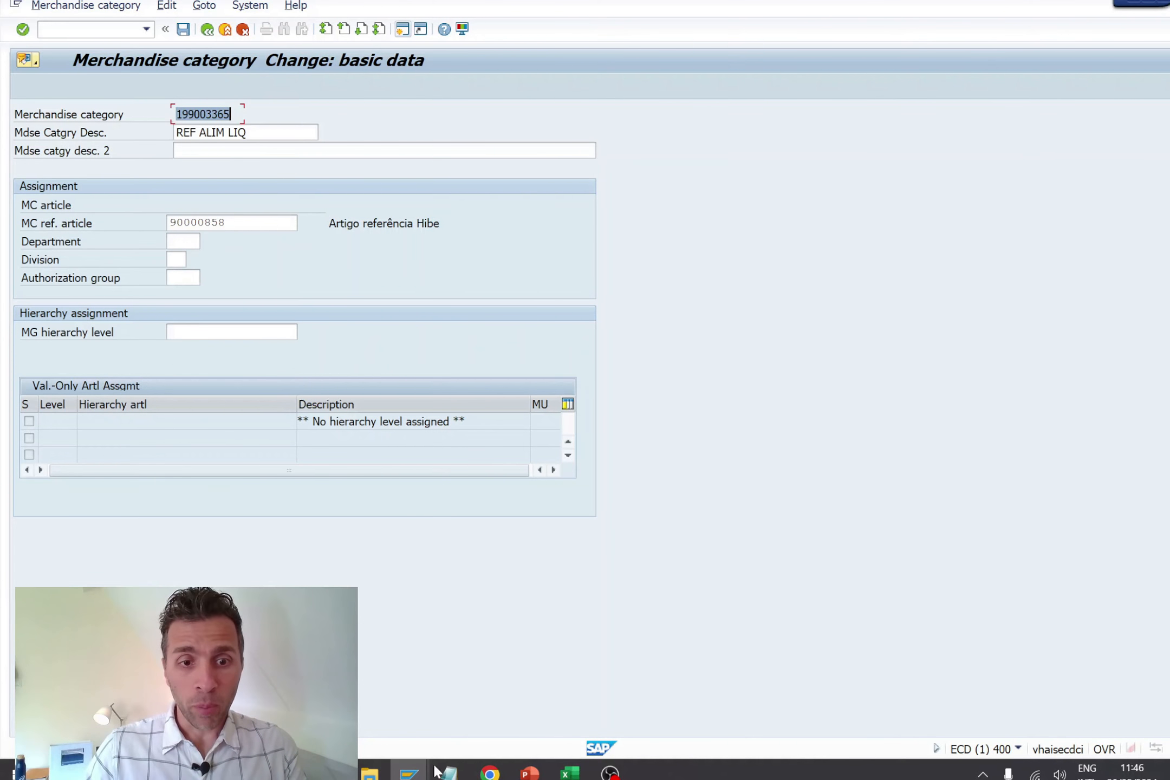
pyautogui.click(409, 772)
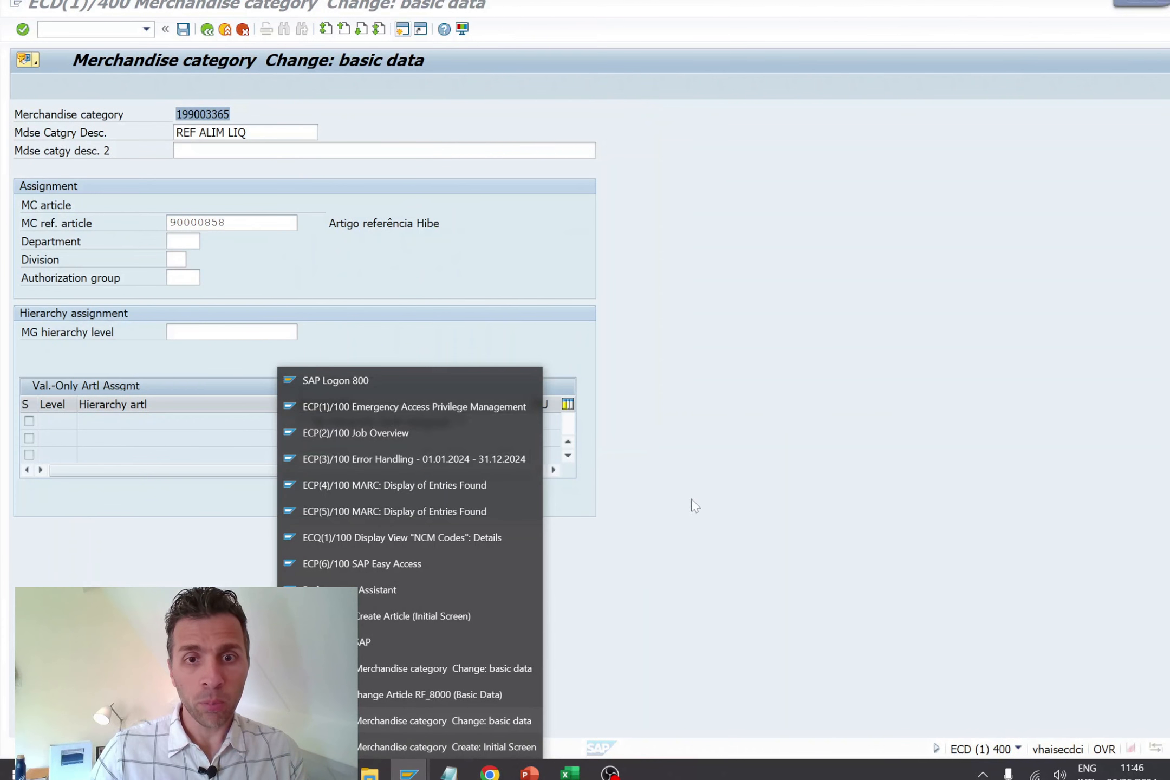
pyautogui.click(694, 491)
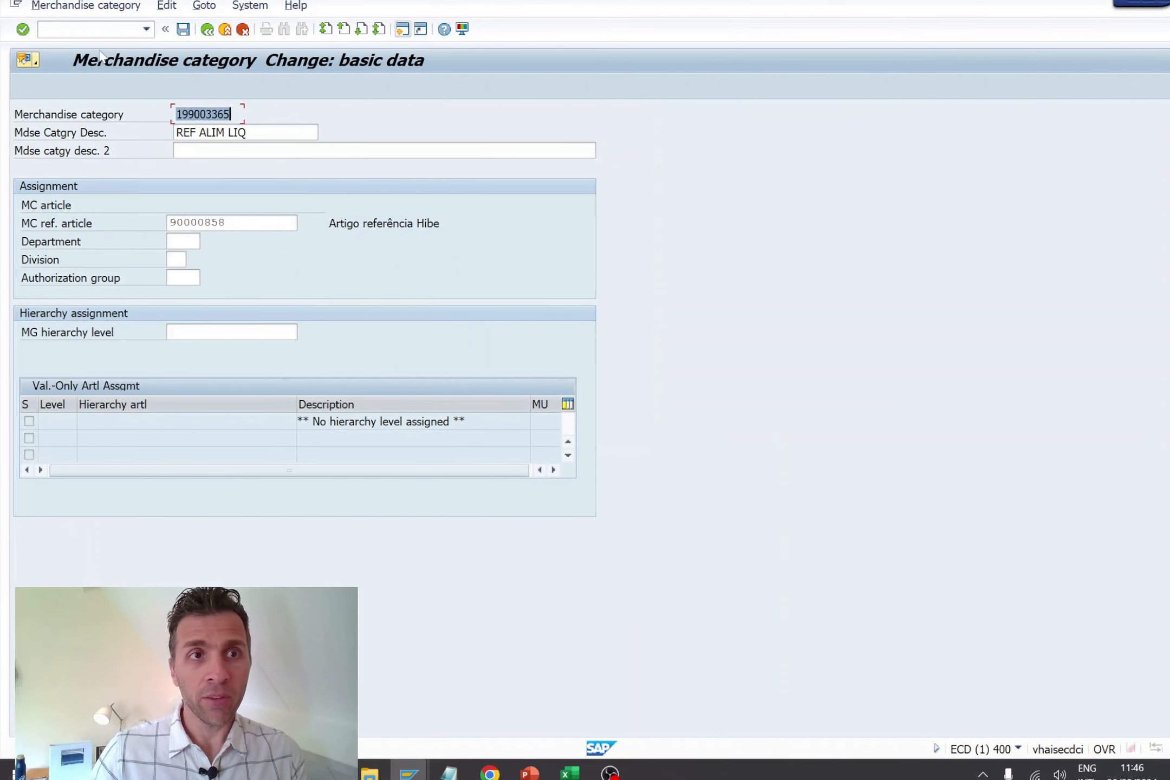
pyautogui.click(93, 30)
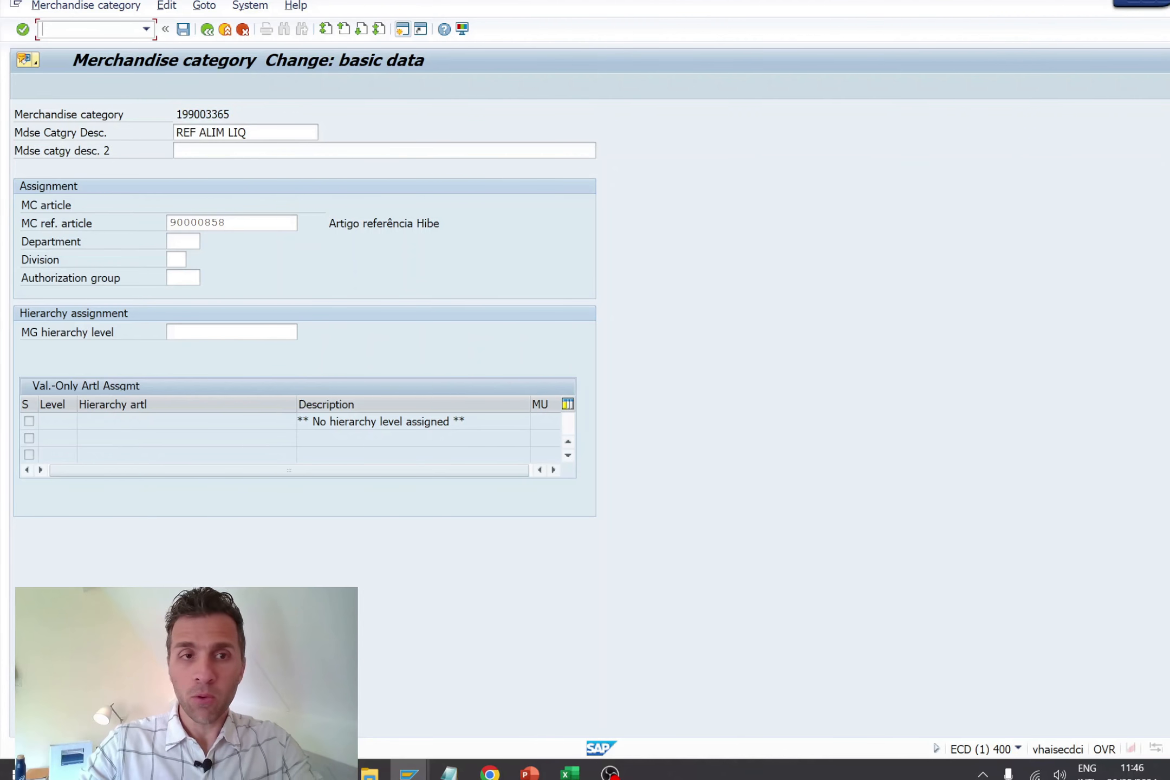
# Copy merchandise category number 199003365 and open article creation with transaction MM41.
pyautogui.moveTo(232, 114); pyautogui.dragTo(174, 115)
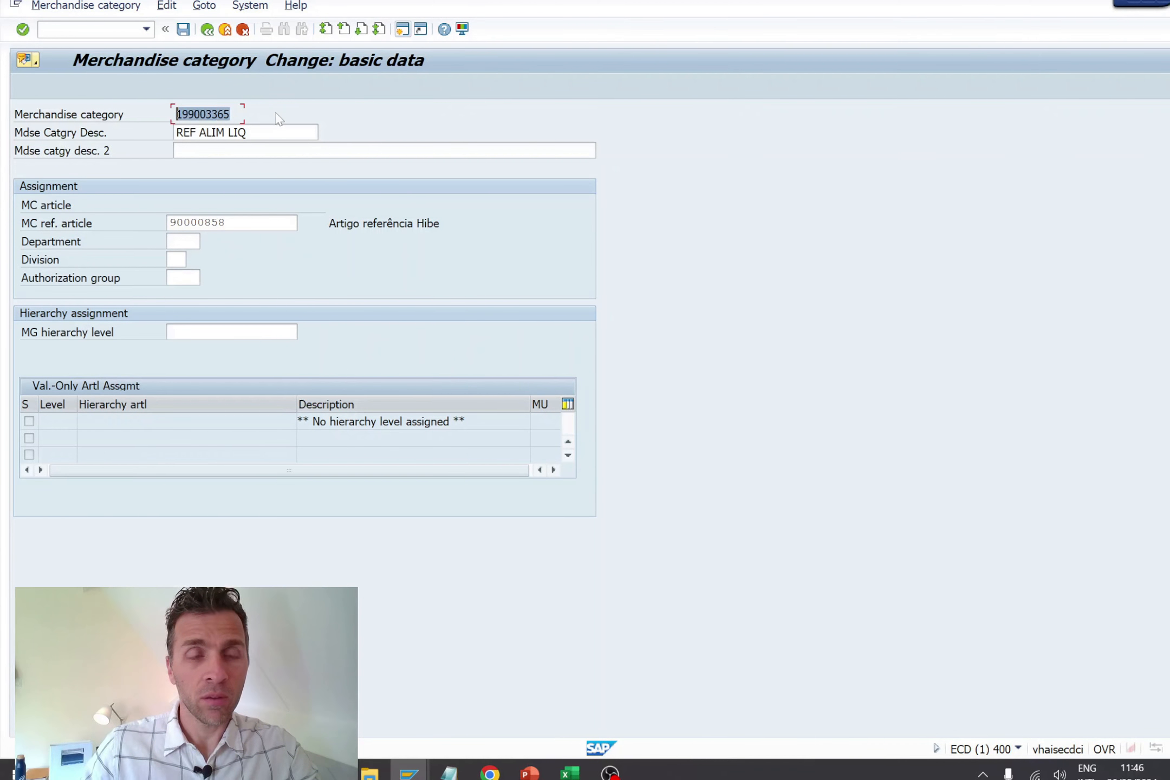
pyautogui.hotkey('ctrl', 'c')
pyautogui.hotkey('ctrl', '/')
pyautogui.write('/nmm41')
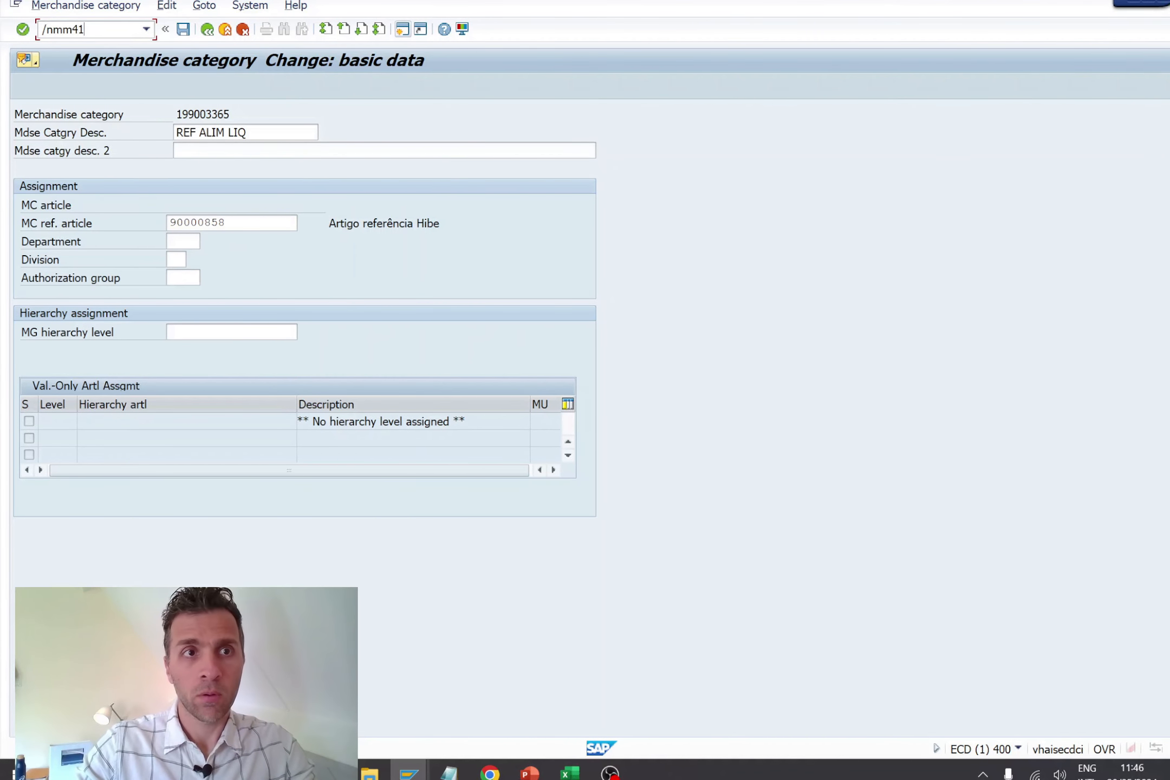
pyautogui.press('Return')
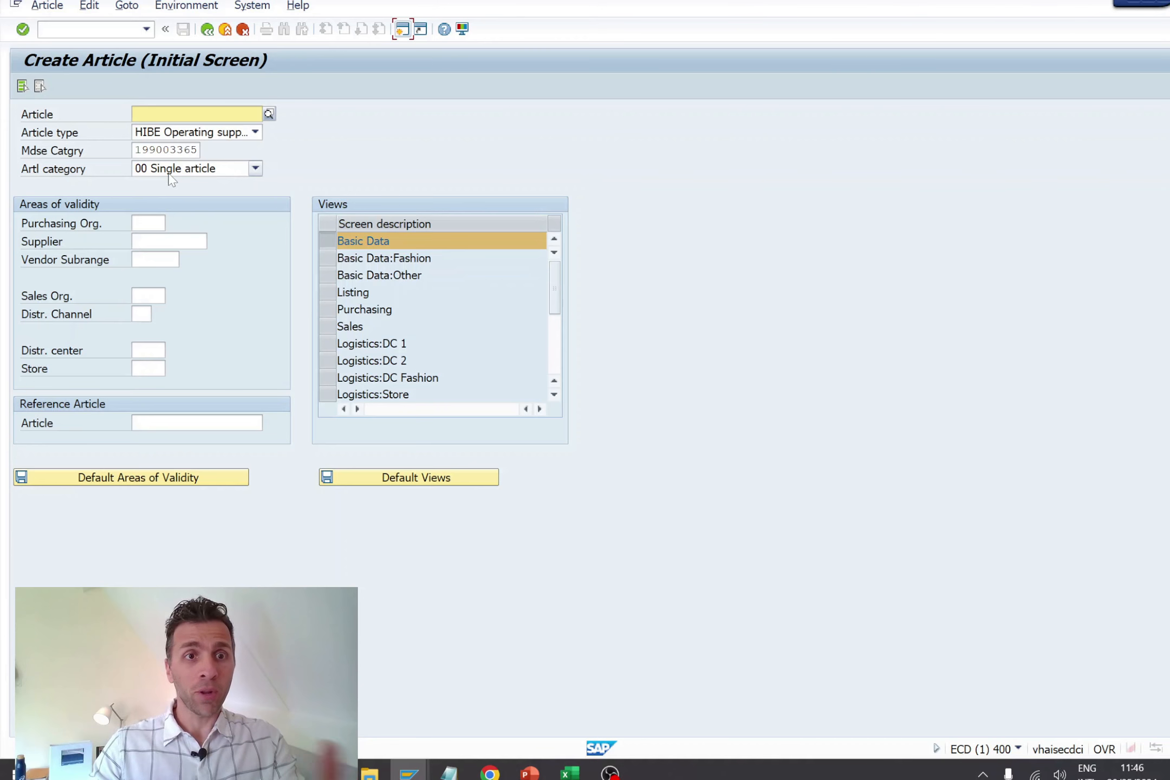
# Start a HIBE single article in merchandise category 199003365 without a reference article and review its prefilled Basic Data and Basic Data:Other values.
pyautogui.click(197, 423)
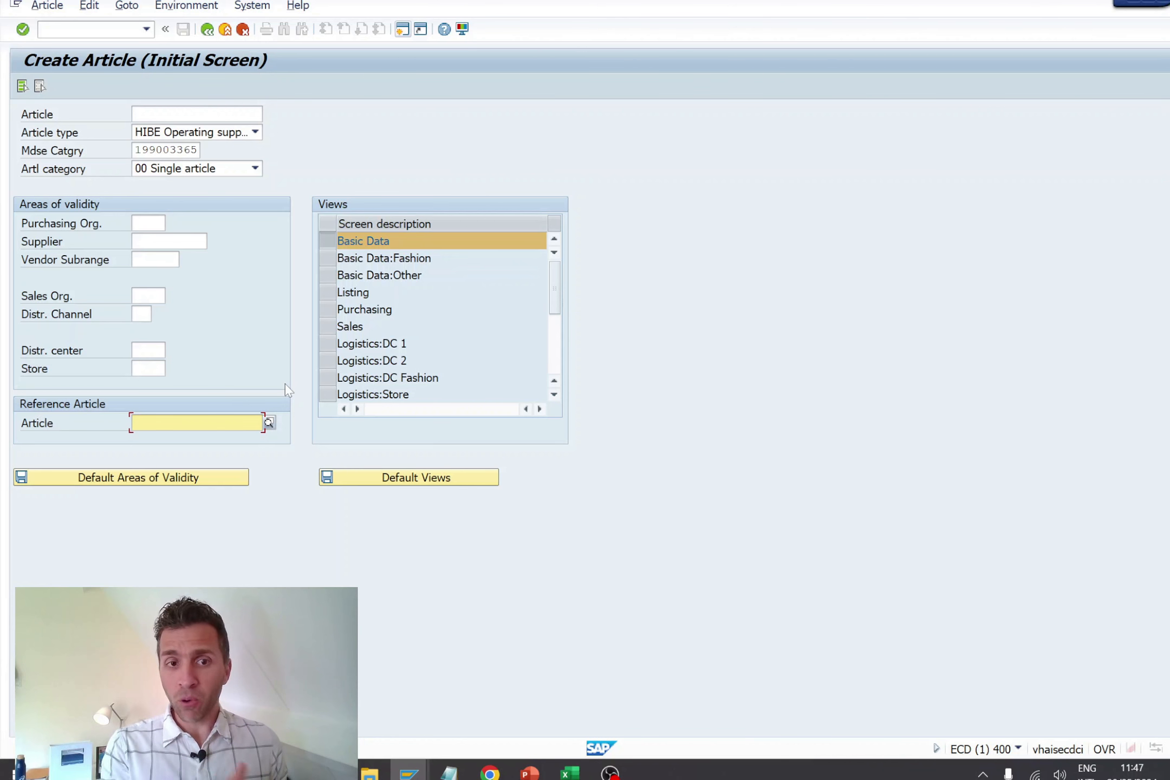
pyautogui.press('Return')
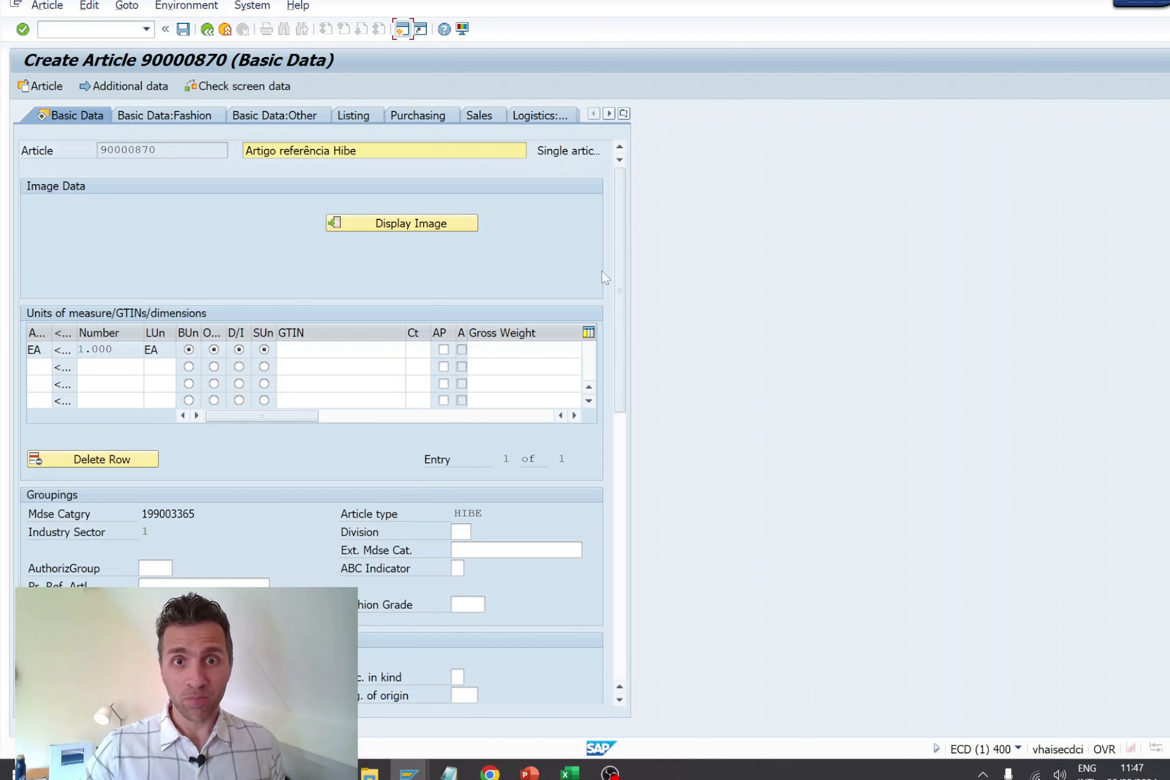
pyautogui.moveTo(623, 250); pyautogui.dragTo(620, 338)
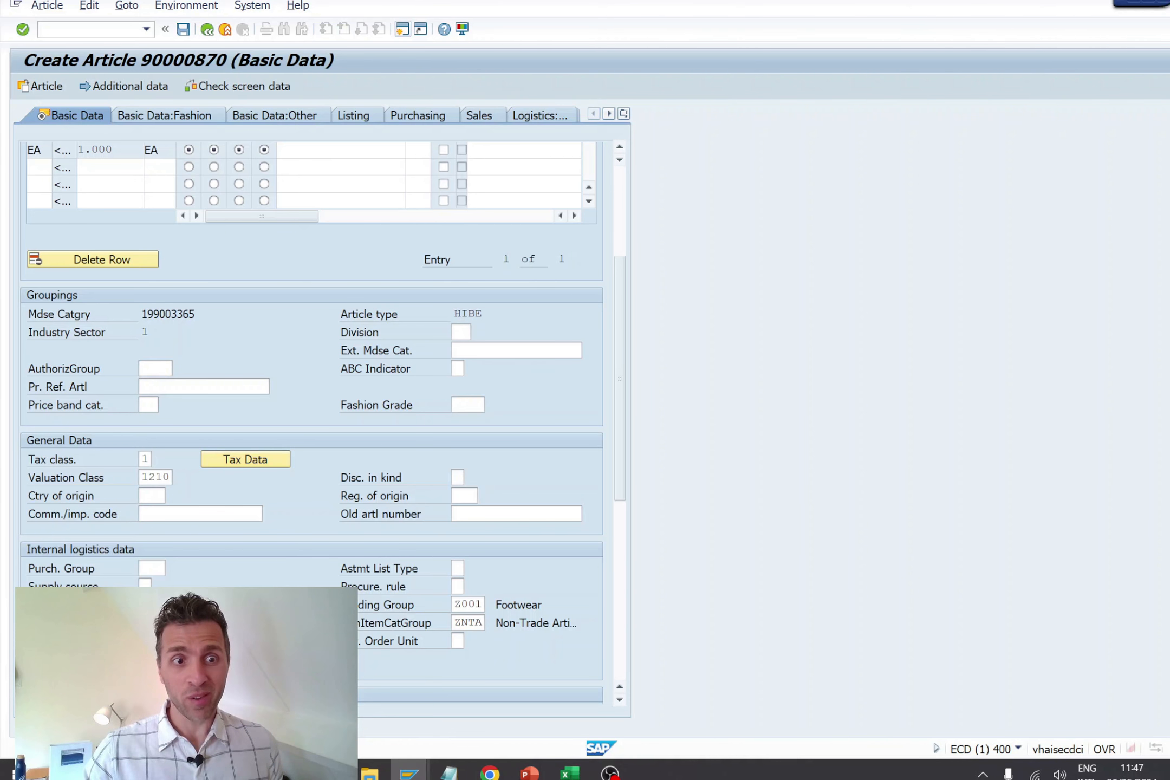
pyautogui.moveTo(621, 377); pyautogui.dragTo(618, 472)
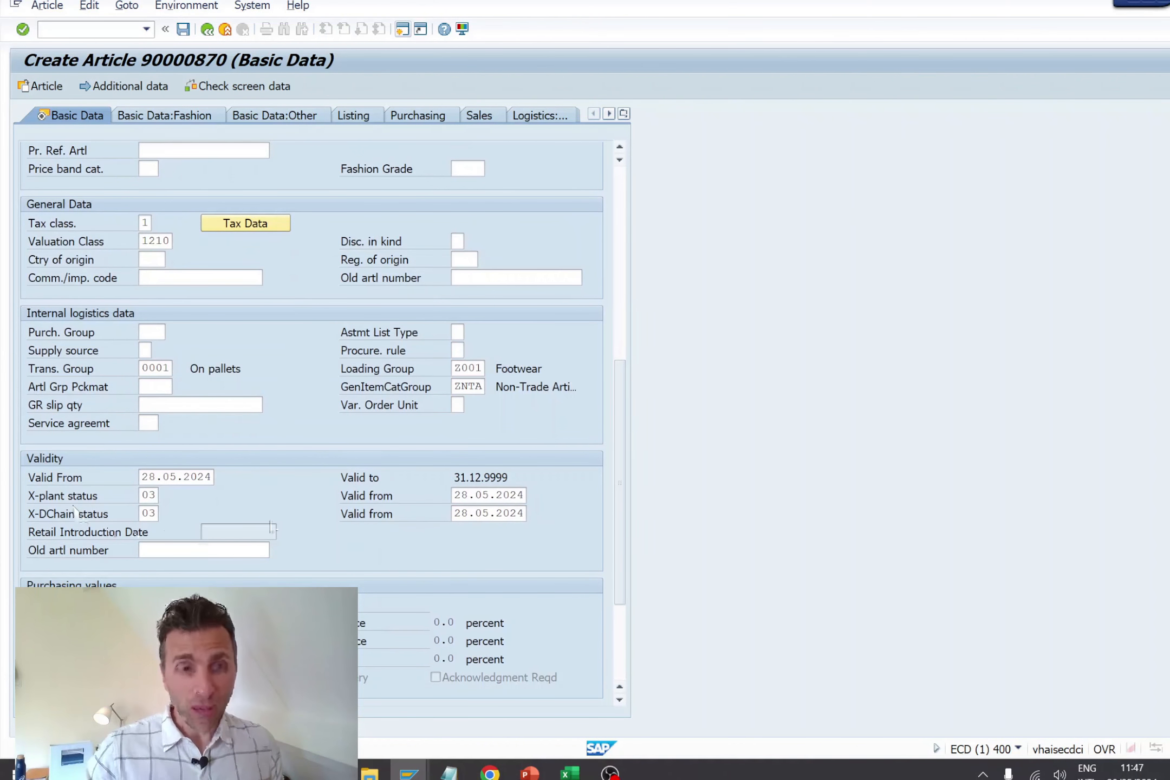
pyautogui.click(275, 116)
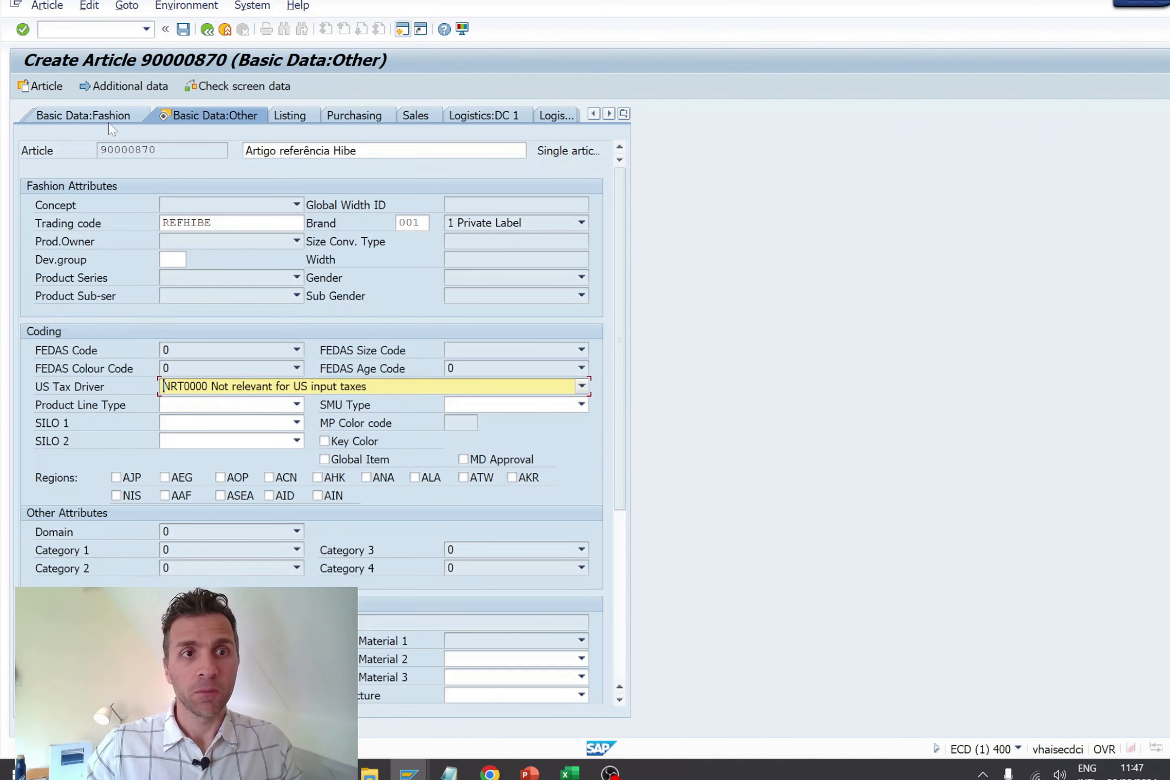